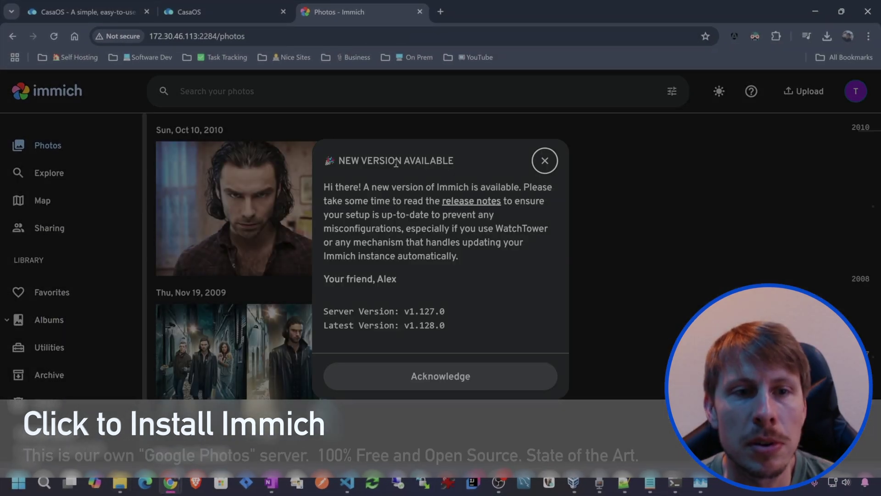
Step: Dismiss the Immich new-version notice and look through the photo timeline
left_click(543, 159)
scroll(380, 243, "down", 5)
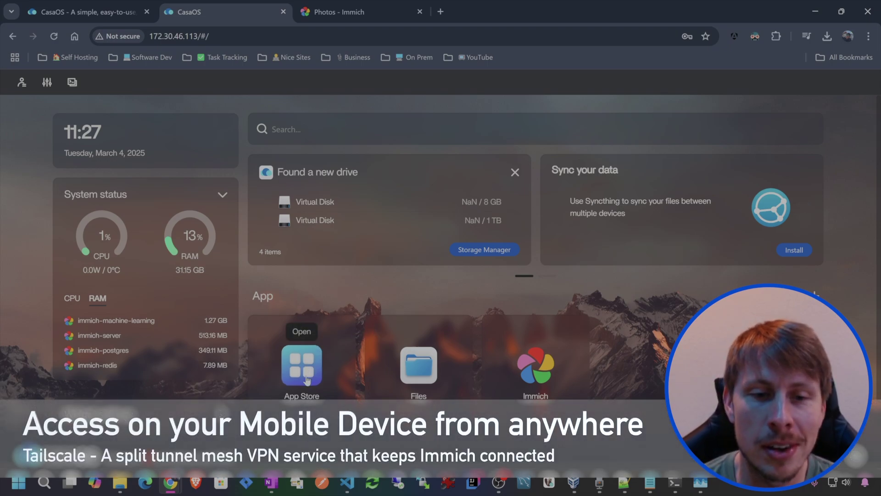
Step: Find tailscale in the CasaOS App Store and install it
left_click(315, 365)
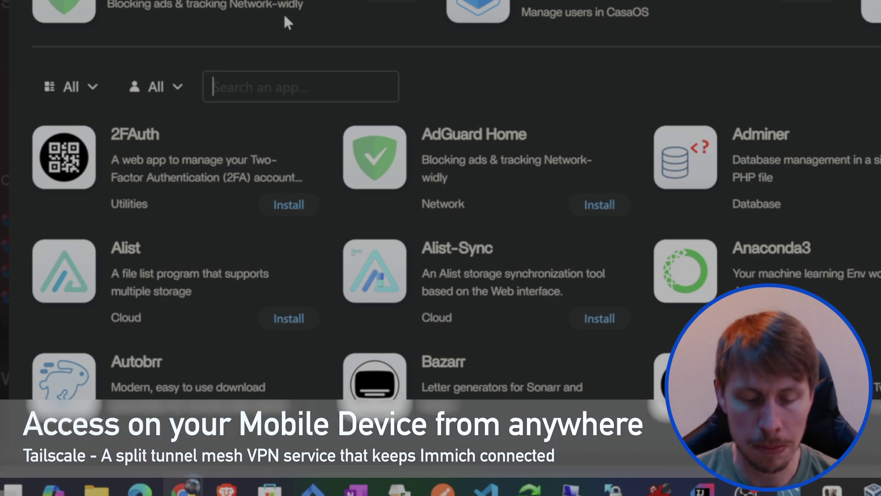
type("tailscale")
left_click(287, 344)
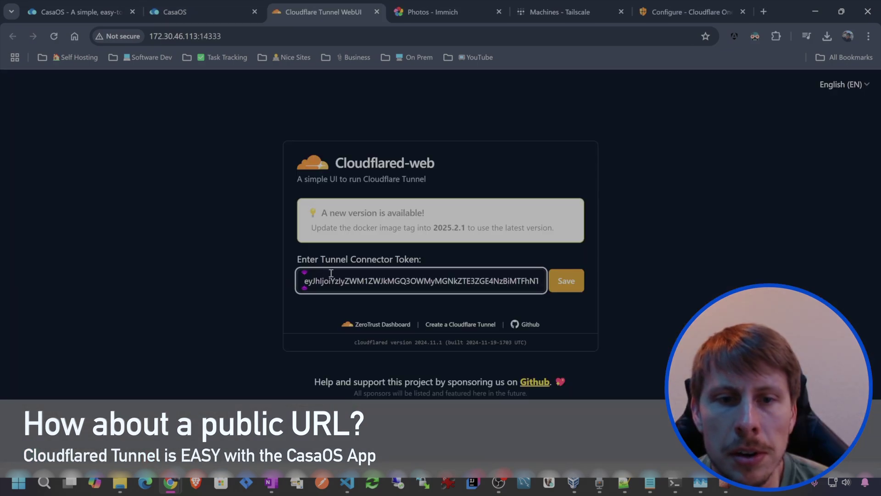
Step: Save the tunnel connector token in Cloudflared-web
left_click(565, 282)
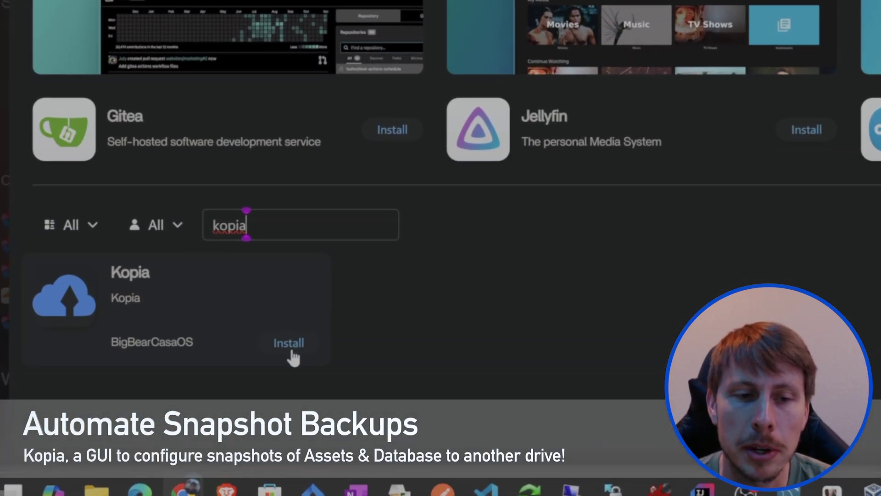
Step: Install Kopia from the App Store and open the 3/4/2025 12:28:19 PM snapshot of the /immich source
left_click(289, 344)
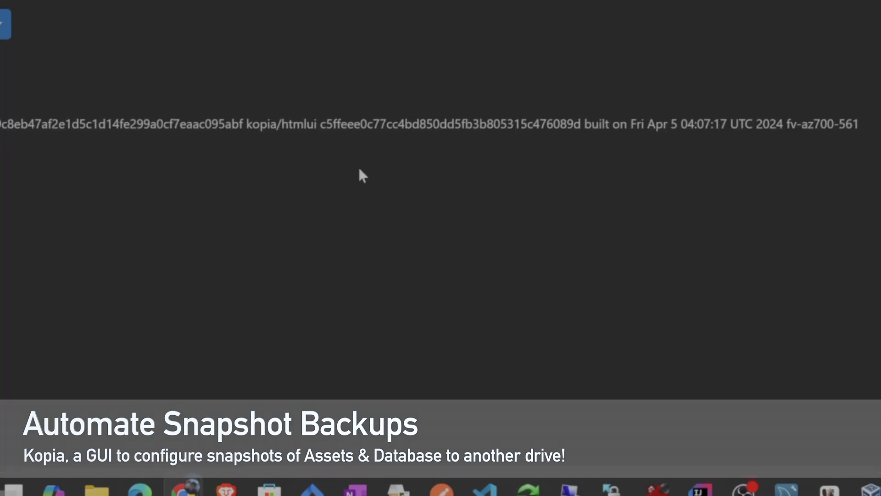
left_click(29, 187)
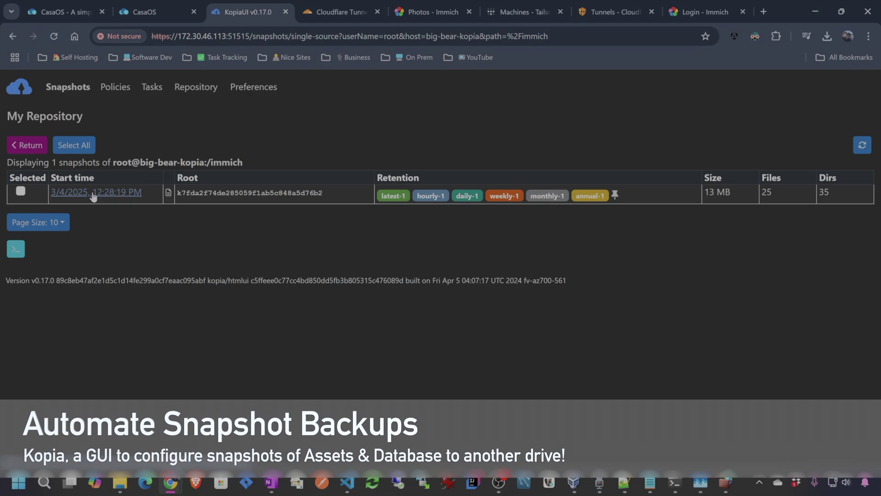
left_click(122, 195)
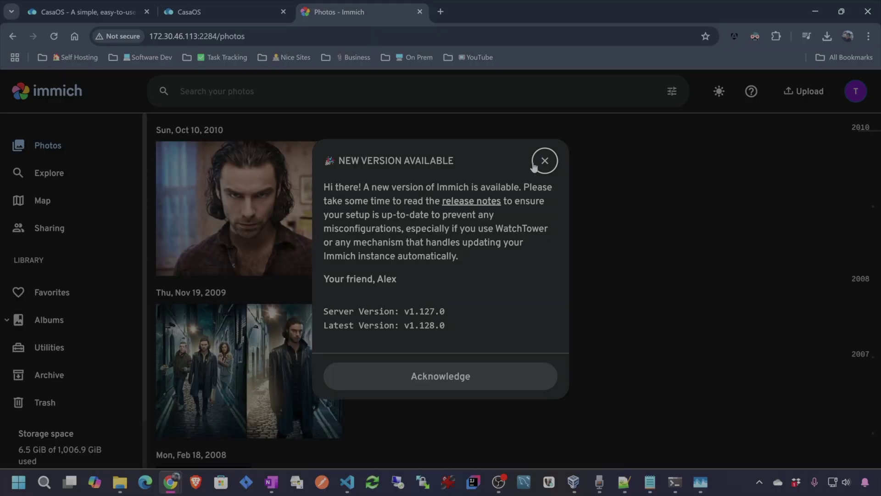
Step: Close the new-version notice in Immich and browse the photos from the newest to the oldest and back
left_click(534, 167)
scroll(380, 243, "down", 10)
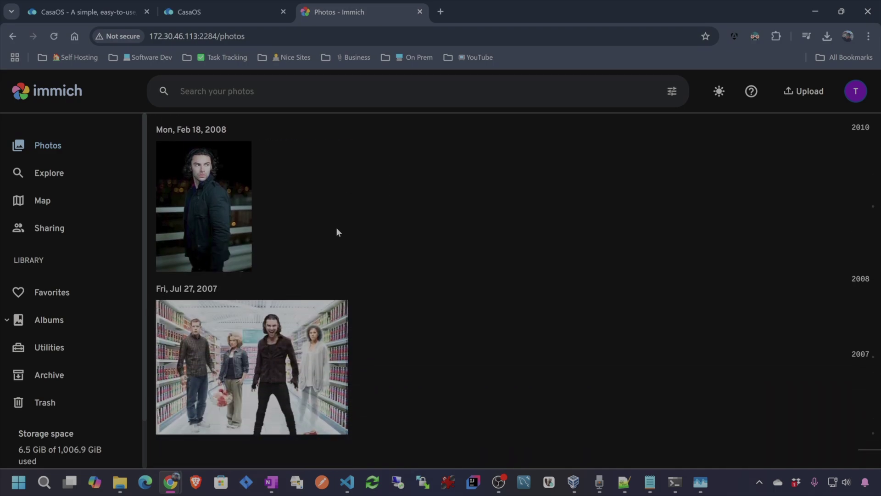
scroll(339, 226, "up", 10)
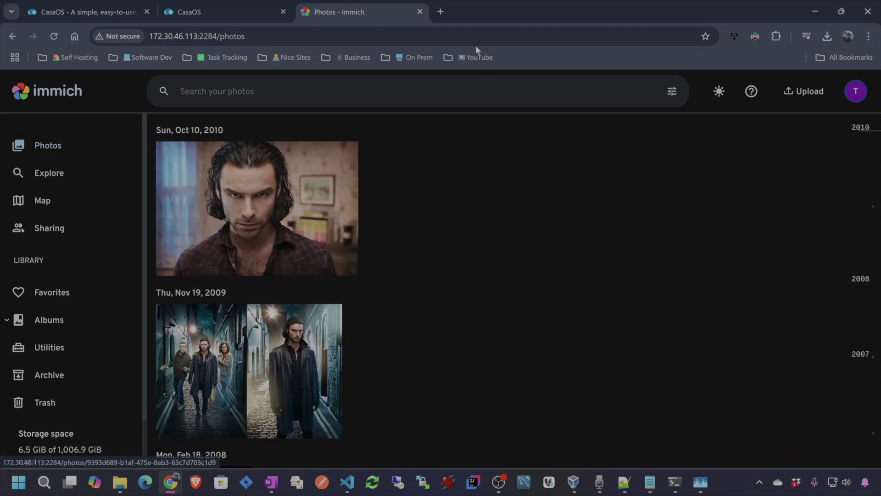
scroll(436, 170, "down", 4)
scroll(436, 165, "up", 4)
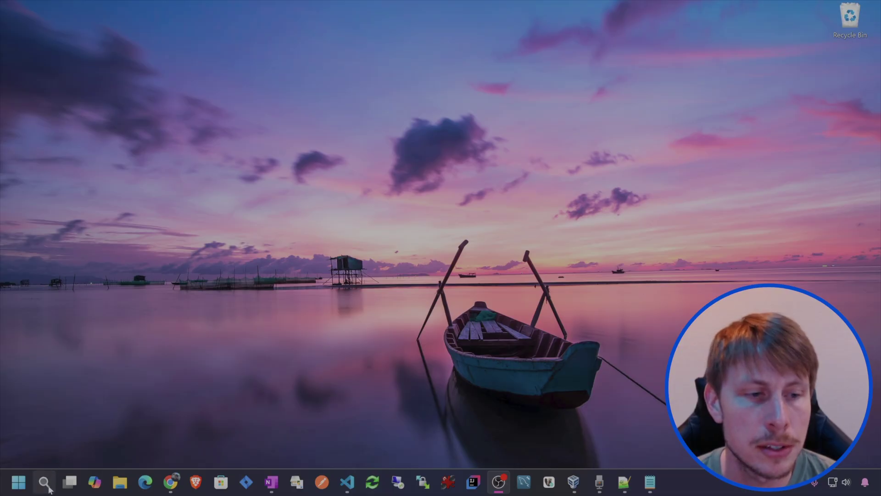
Step: Find PowerShell with the Windows search
left_click(48, 486)
type("powershell")
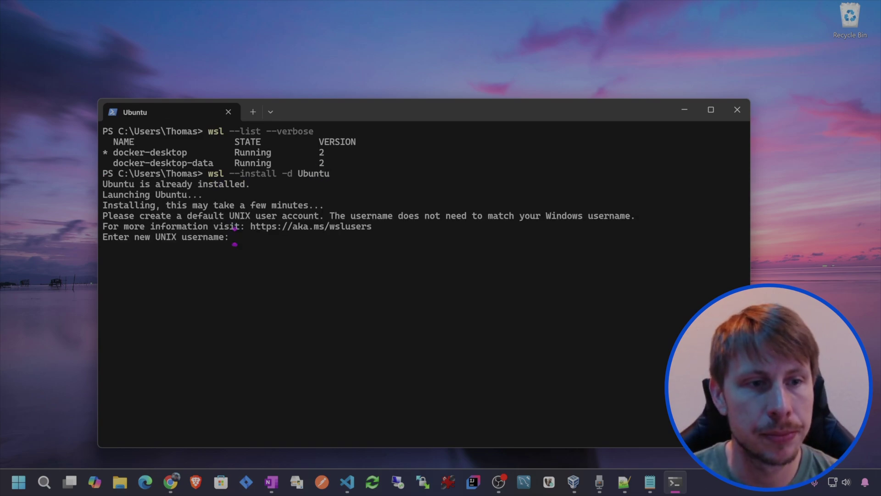
Step: Enter the username for the default UNIX account of the new Ubuntu distribution
type("omas")
key("Return")
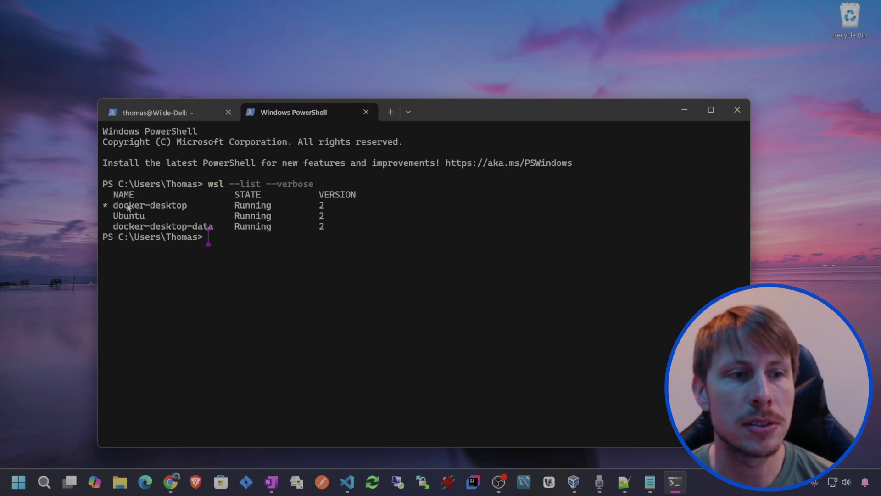
Step: Return to the Ubuntu session and list the contents of the home directory and of the root directory /
left_click(172, 113)
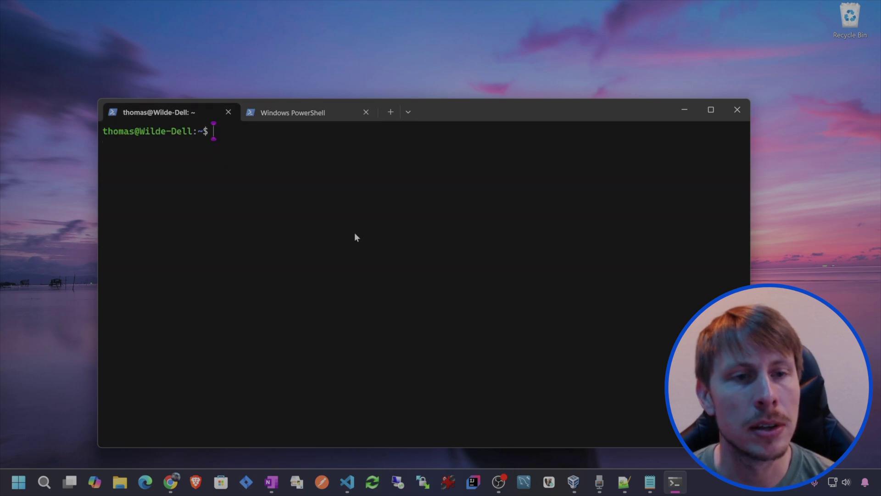
type("ls")
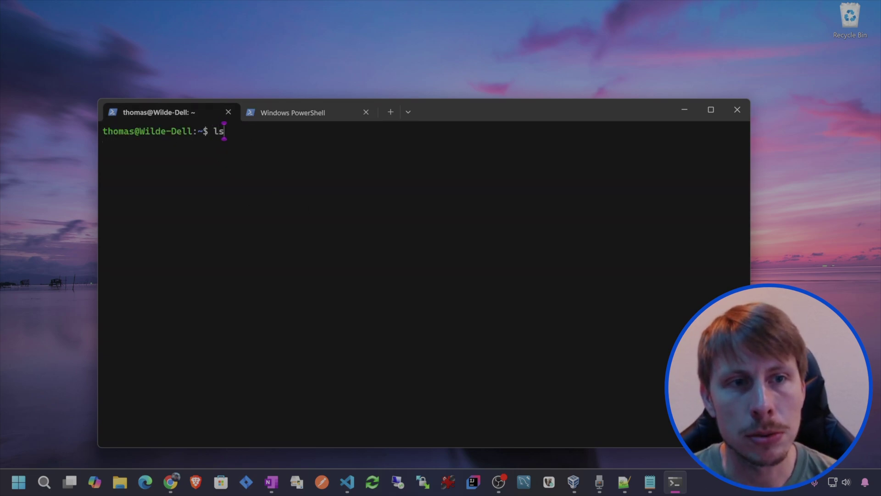
key("Return")
type("cd /")
key("Return")
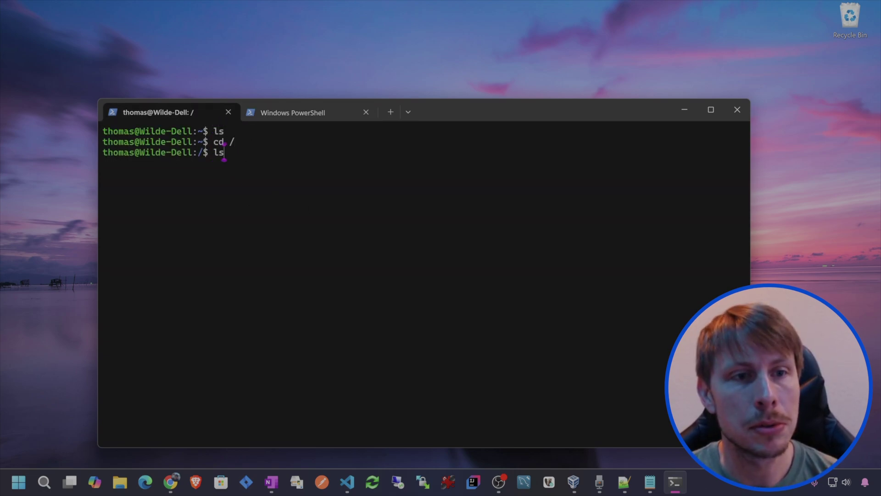
type("ls")
key("Return")
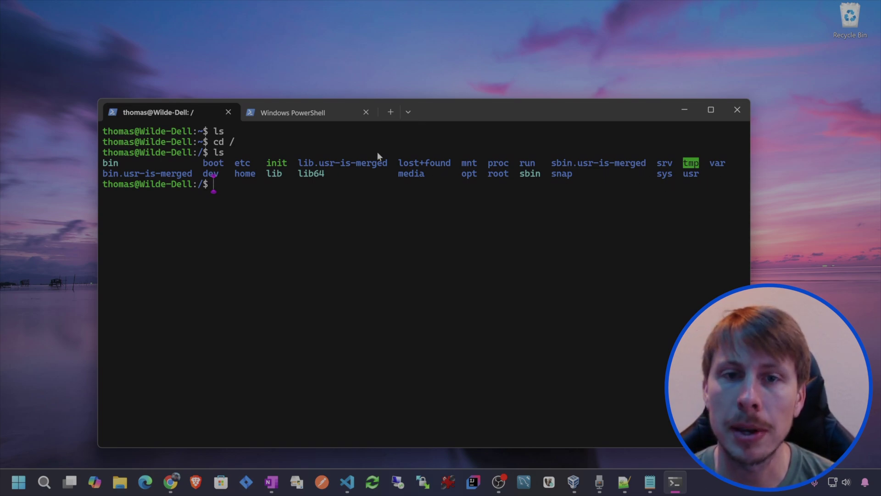
left_click_drag(516, 111, 529, 100)
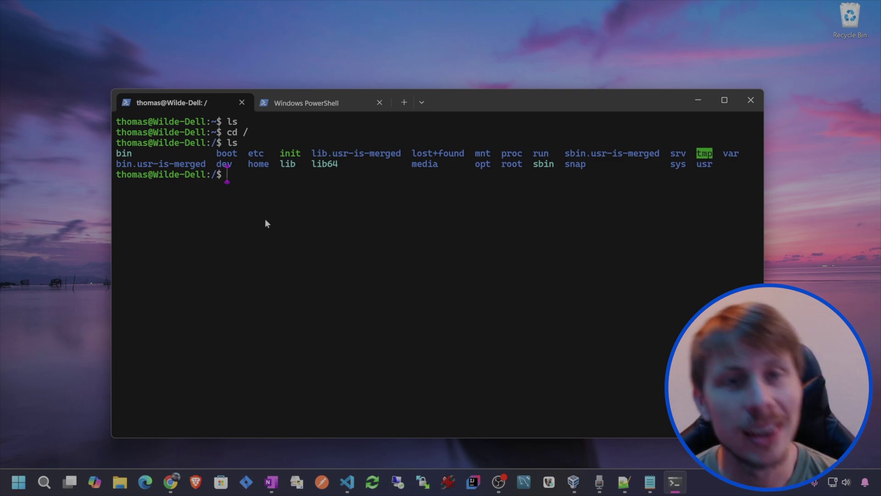
mouse_move(183, 488)
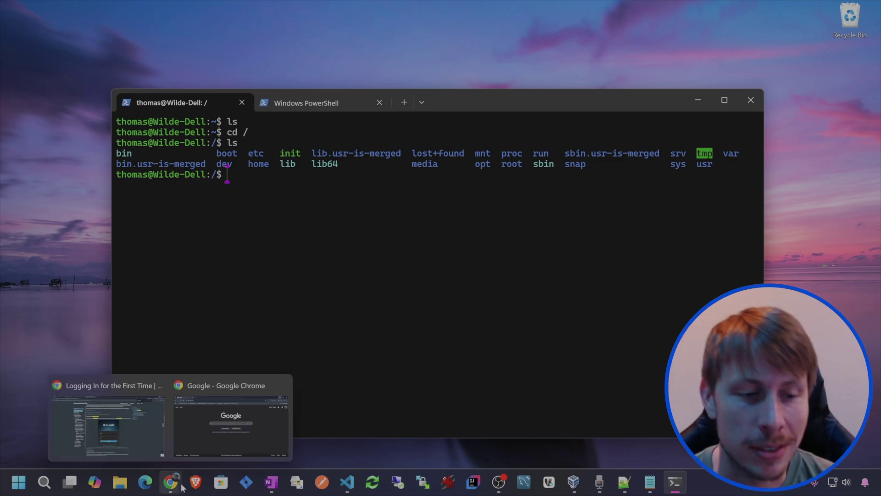
left_click(227, 415)
left_click(200, 198)
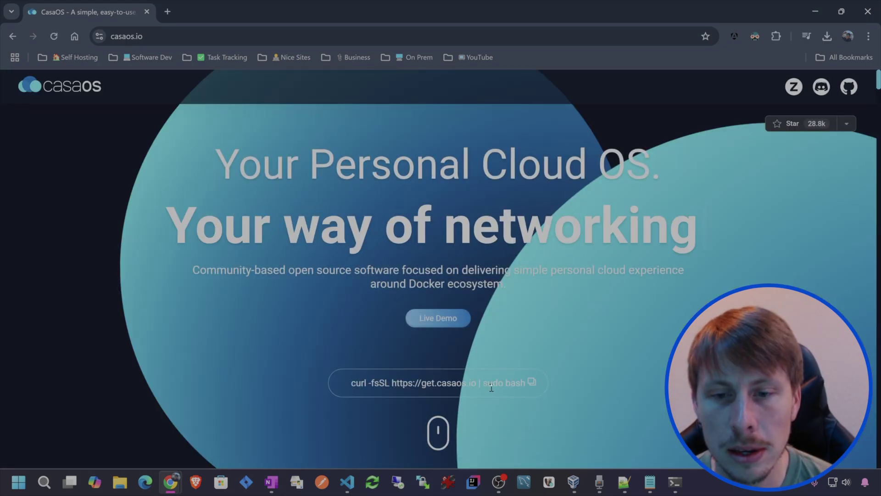
mouse_move(350, 386)
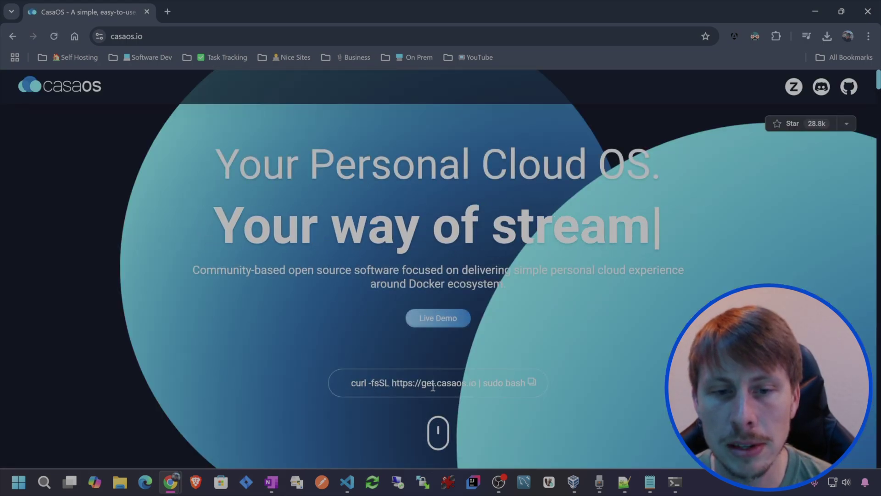
left_click(530, 385)
Step: Run the copied CasaOS install command in the Ubuntu terminal
key("alt+Tab")
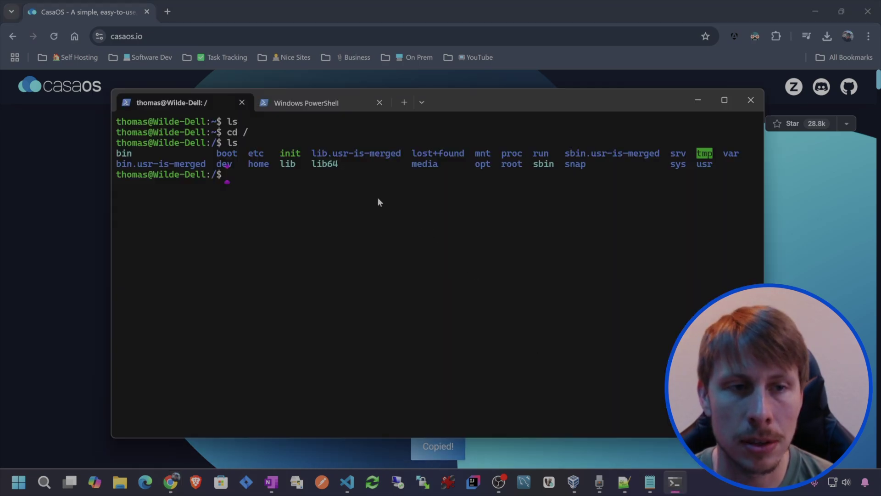
key("ctrl+v")
key("Return")
key("Return")
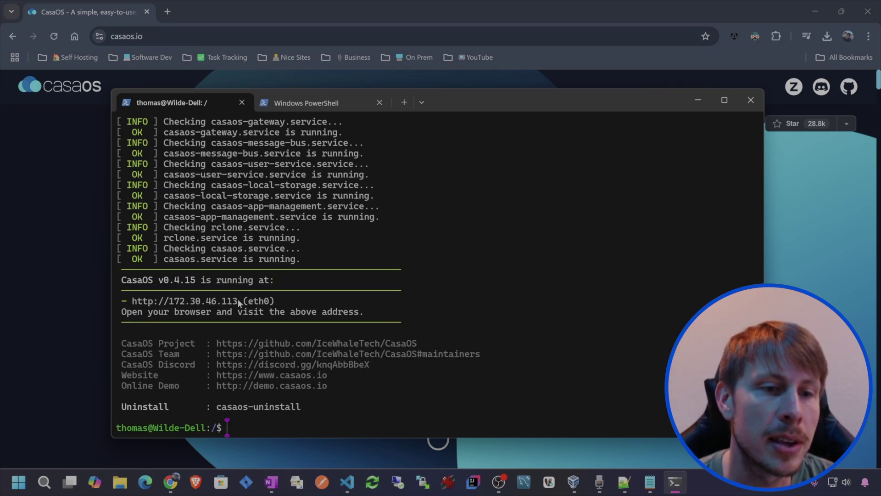
left_click_drag(238, 301, 132, 300)
key("ctrl+c")
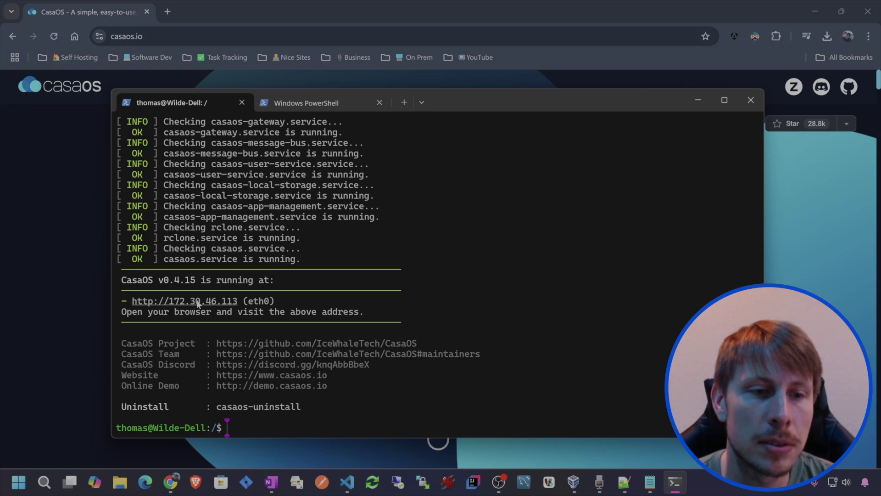
left_click(197, 301, "ctrl")
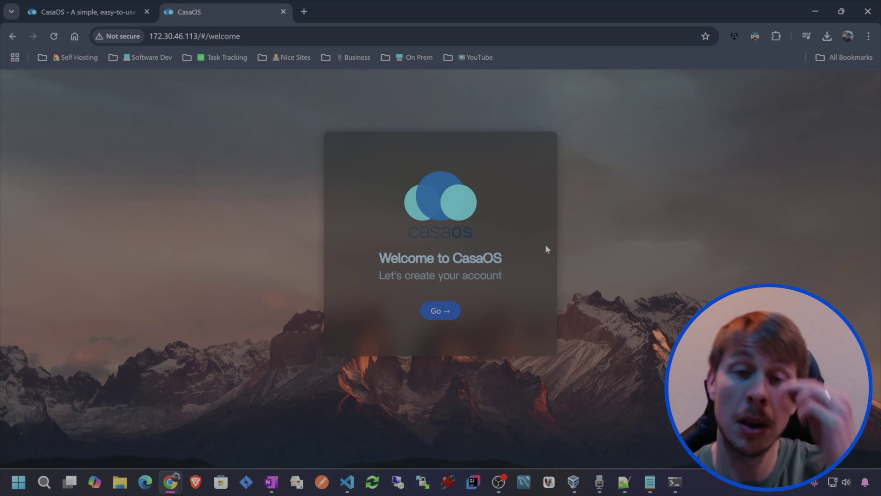
Step: Start the CasaOS account setup and decline the blog news feed
left_click(443, 311)
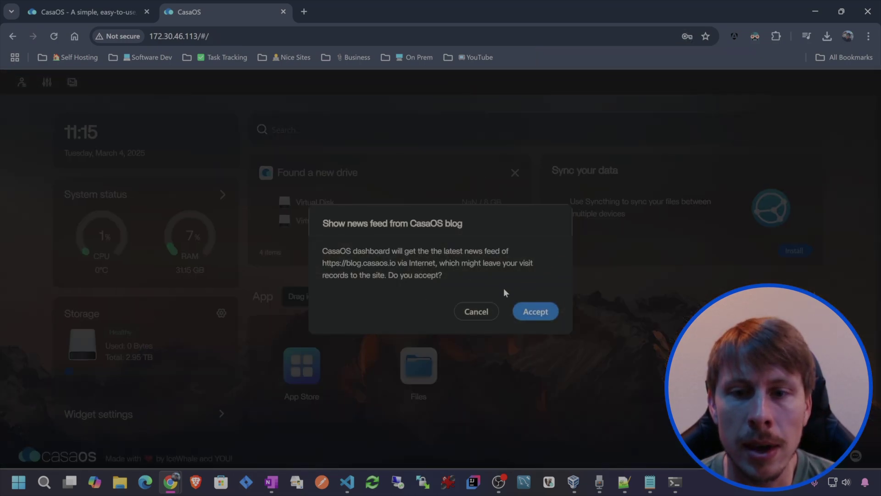
left_click(475, 311)
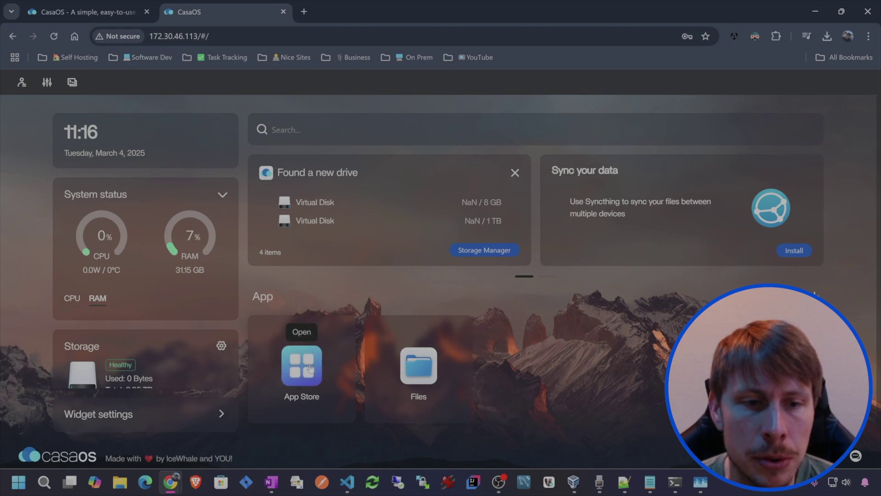
Step: Search the App Store for immich and start installing the standard Immich app from BigBearCasaOS
left_click(310, 367)
scroll(440, 329, "down", 4)
left_click(208, 187)
left_click(208, 187)
type("immich")
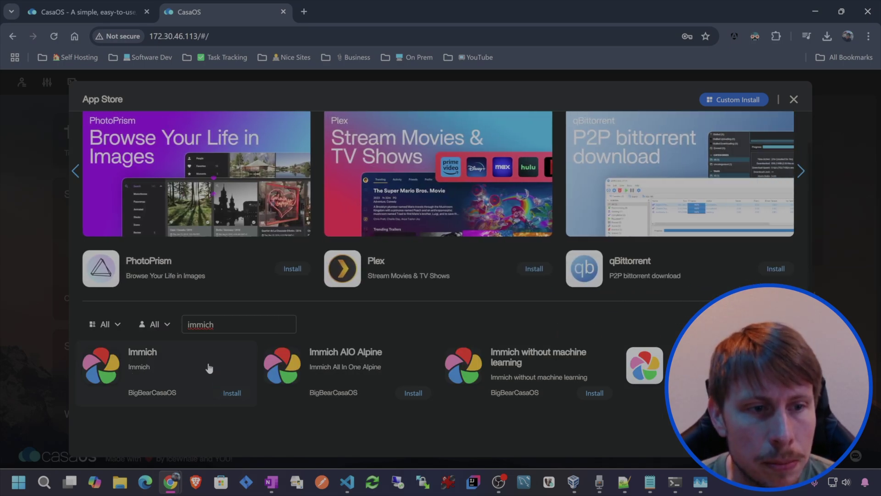
left_click(232, 394)
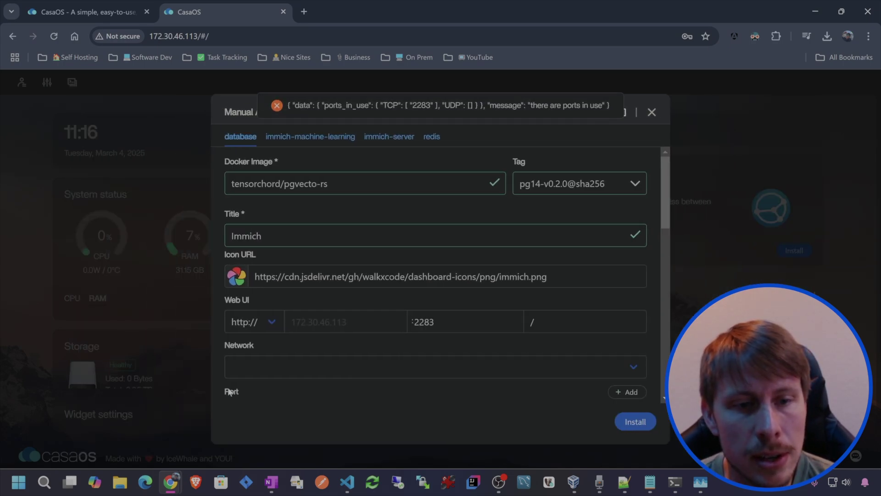
Step: Examine the Web UI port, the immich-server port mapping and the host path of its upload volume
left_click(433, 321)
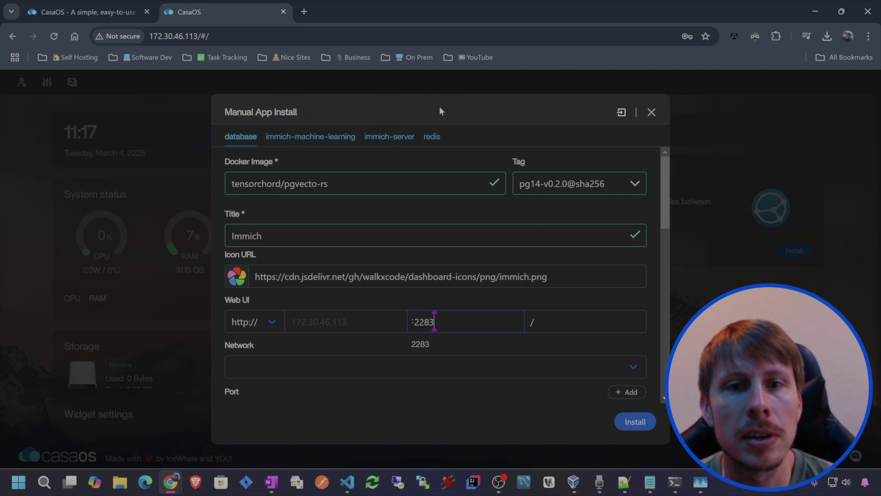
left_click(388, 138)
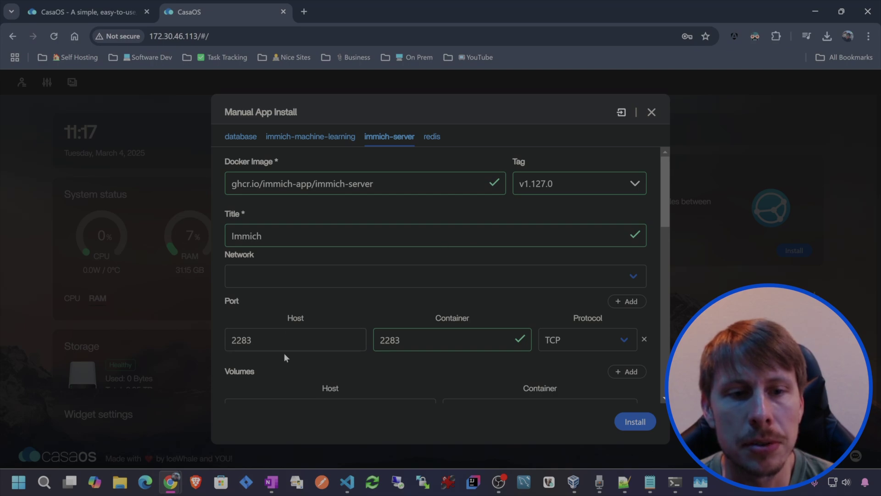
scroll(293, 321, "down", 1)
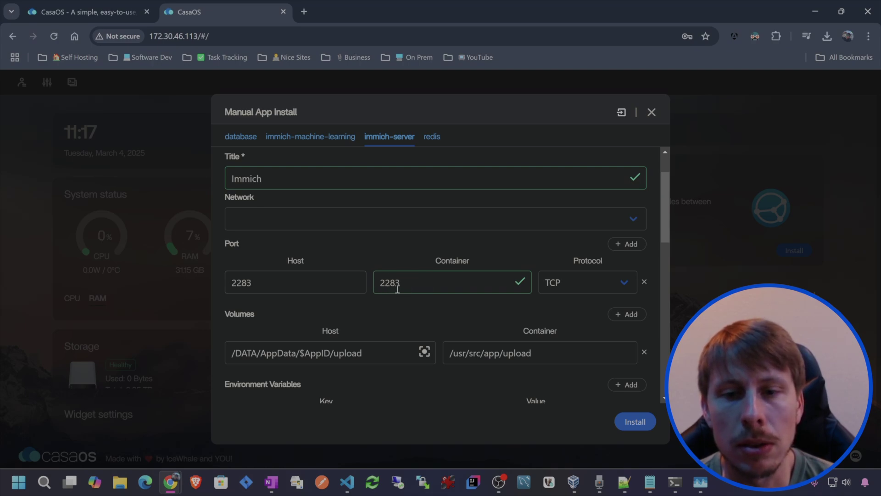
scroll(387, 276, "down", 1)
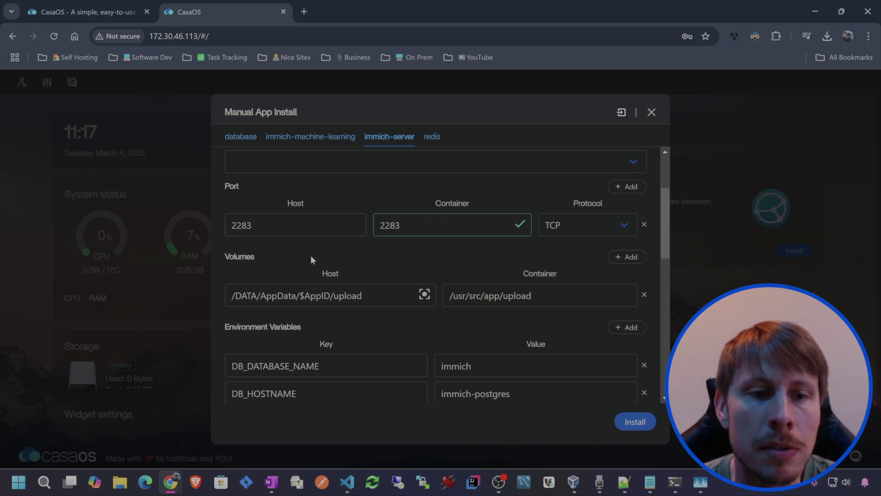
scroll(293, 252, "down", 1)
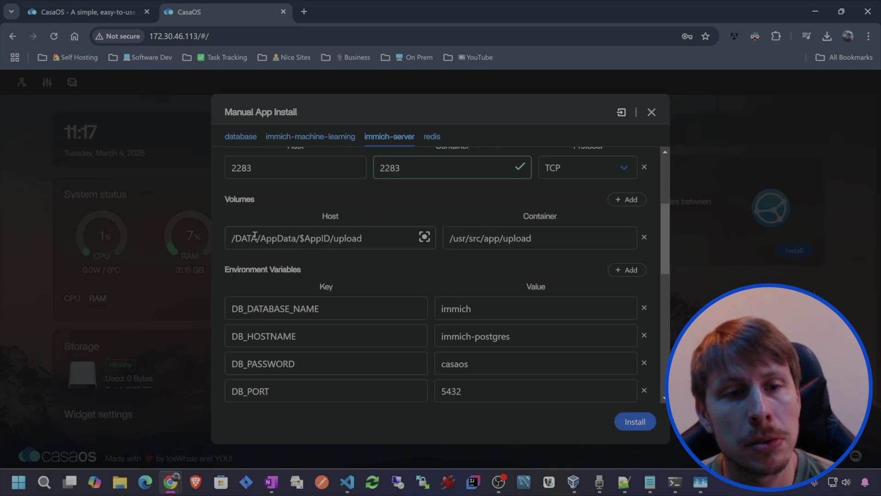
left_click_drag(233, 238, 298, 239)
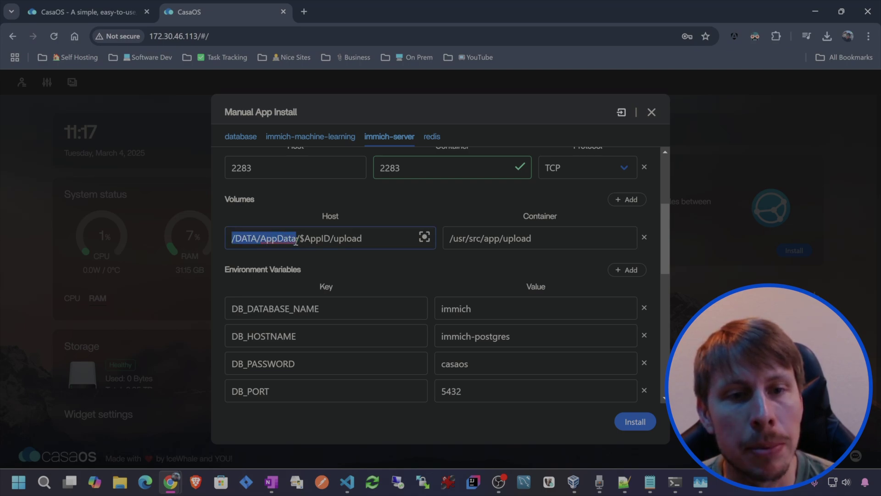
left_click_drag(331, 238, 299, 238)
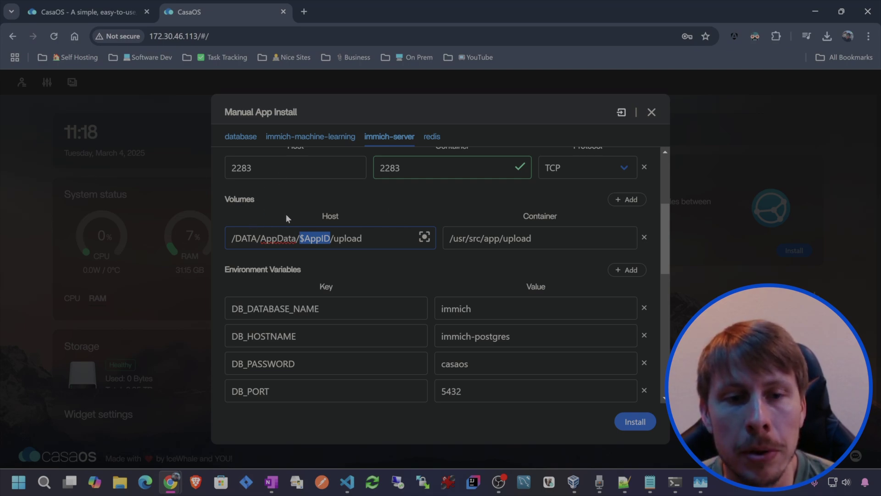
Step: Examine the immich-server environment variables, the database container's pgdata host volume and its Postgres environment variables
scroll(414, 242, "down", 1)
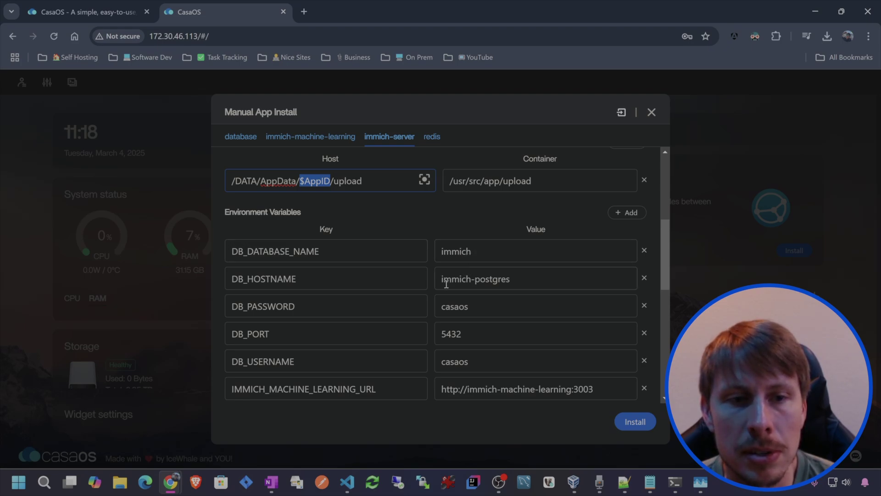
scroll(518, 275, "down", 1)
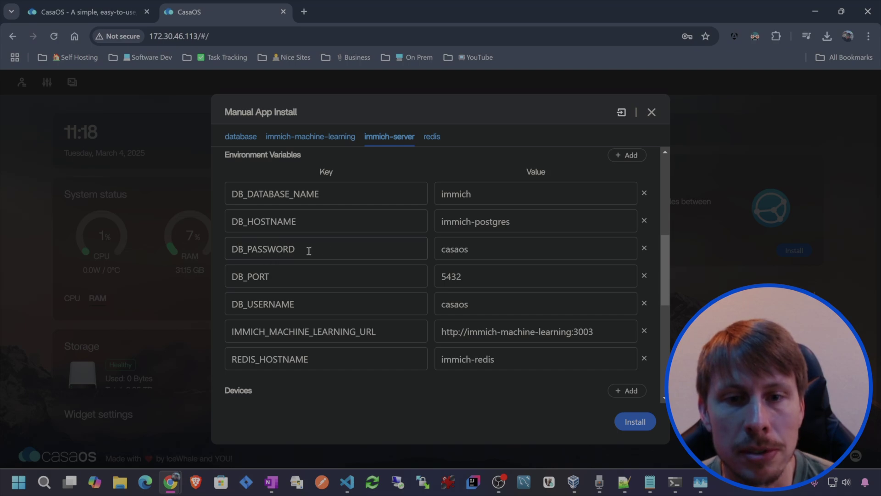
left_click(230, 140)
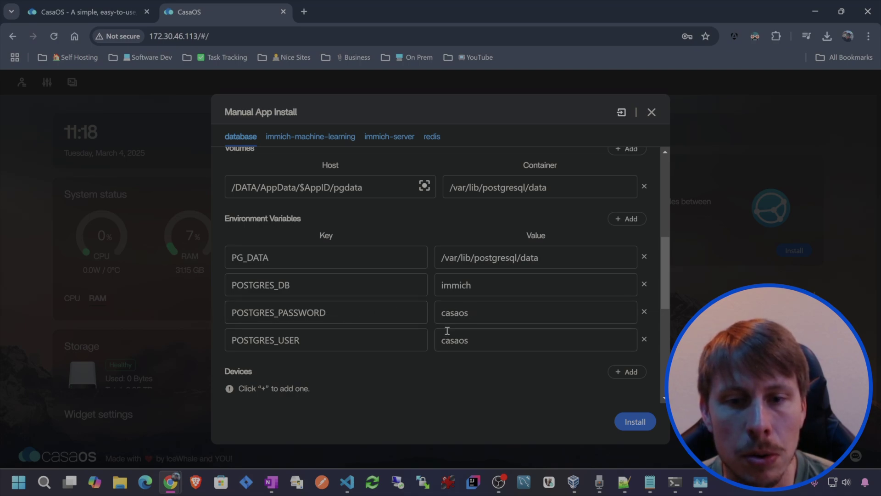
scroll(396, 294, "up", 2)
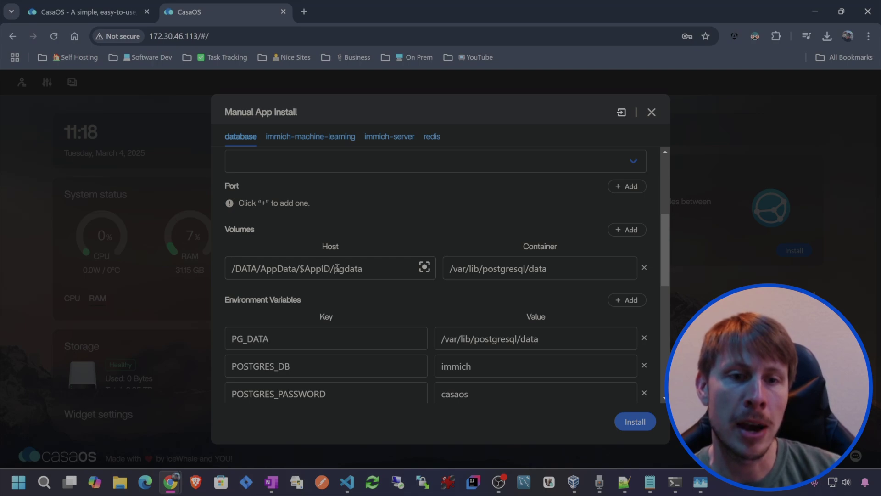
left_click_drag(359, 270, 334, 269)
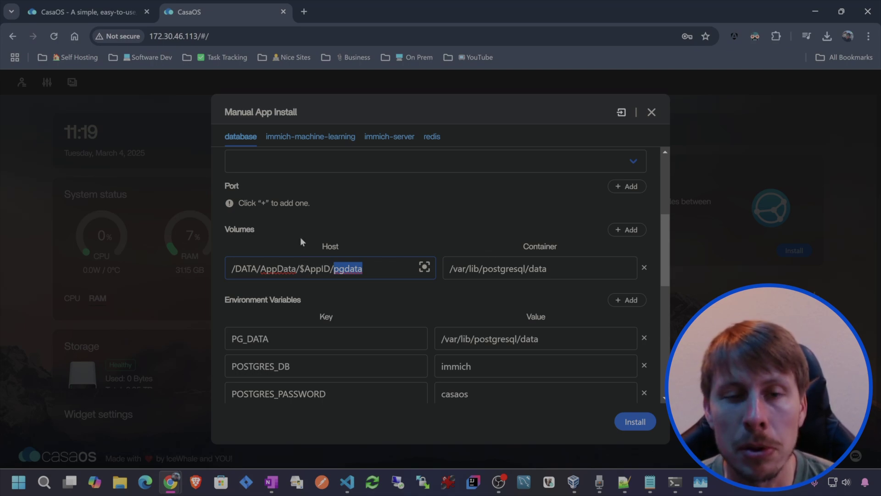
scroll(365, 236, "down", 4)
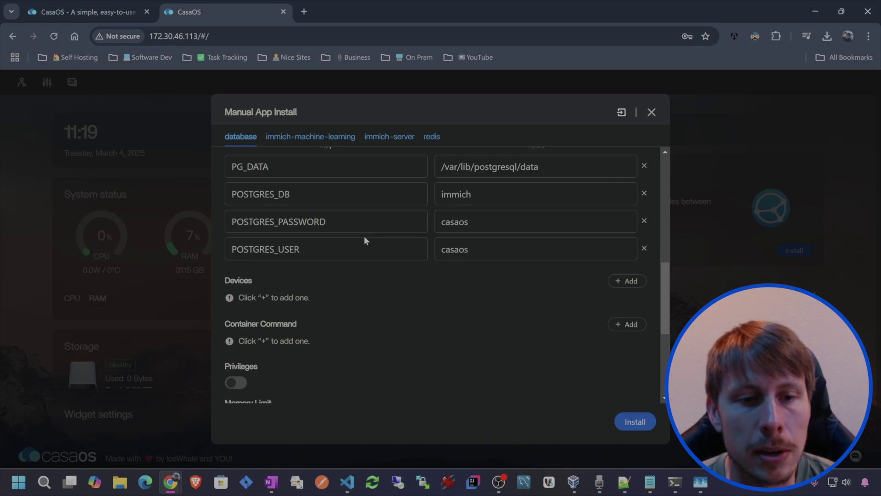
Step: Set the immich-server host port to 2284, keeping container port 2283, and install the app
left_click(389, 136)
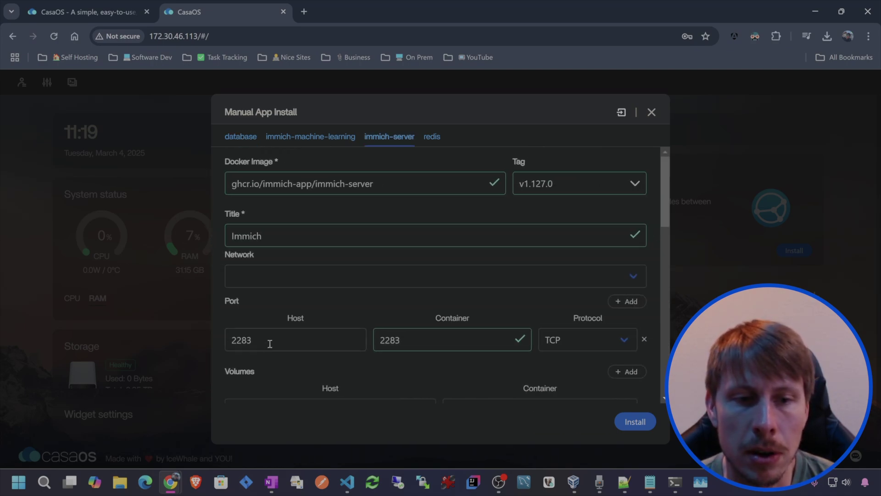
scroll(477, 285, "down", 3)
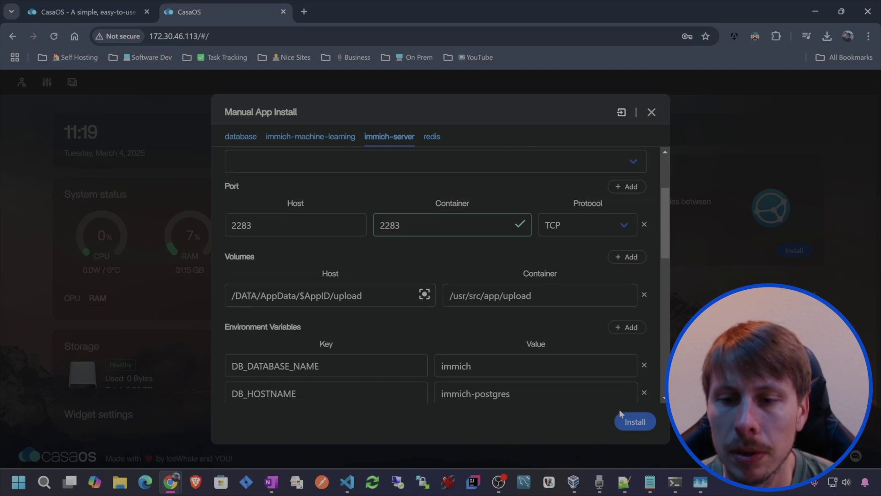
left_click(639, 423)
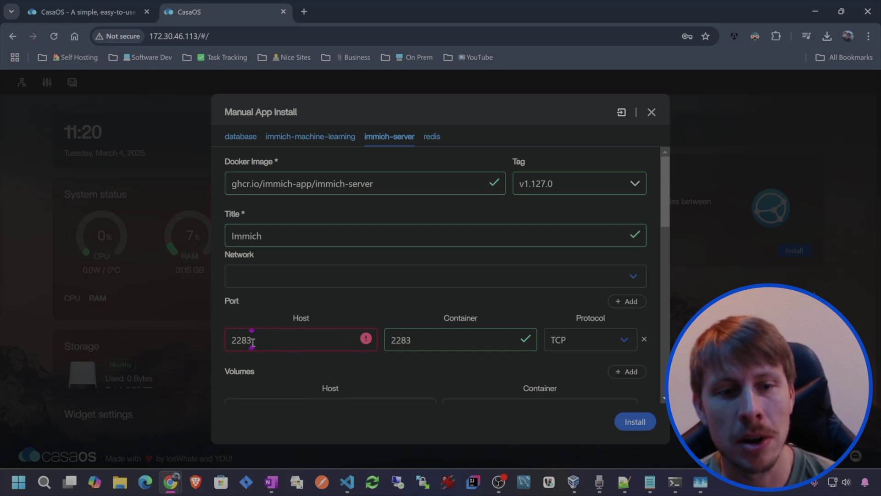
key("BackSpace")
type("4")
scroll(367, 390, "down", 4)
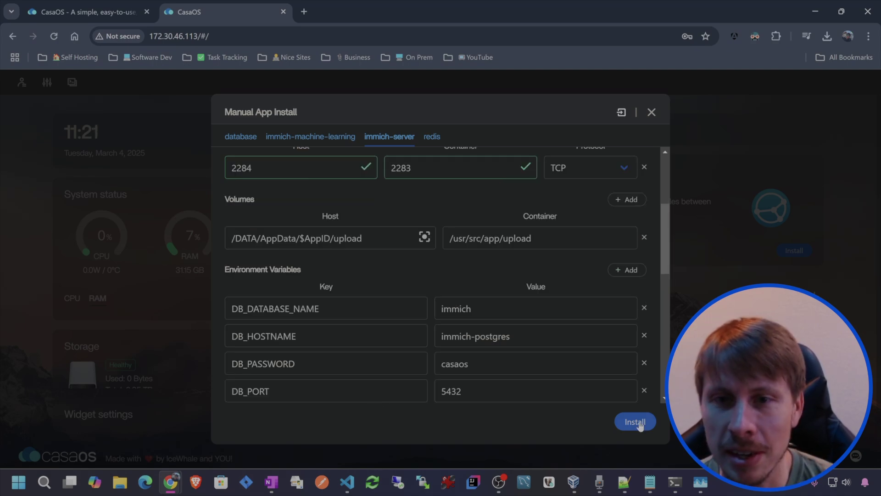
left_click(635, 421)
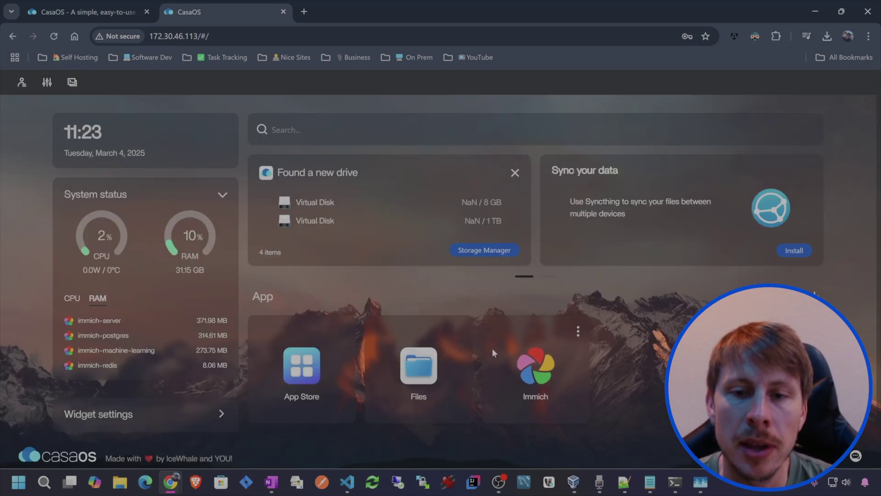
Step: Launch Immich from the CasaOS dashboard, start its admin registration and log in with the account's email and password
left_click(540, 366)
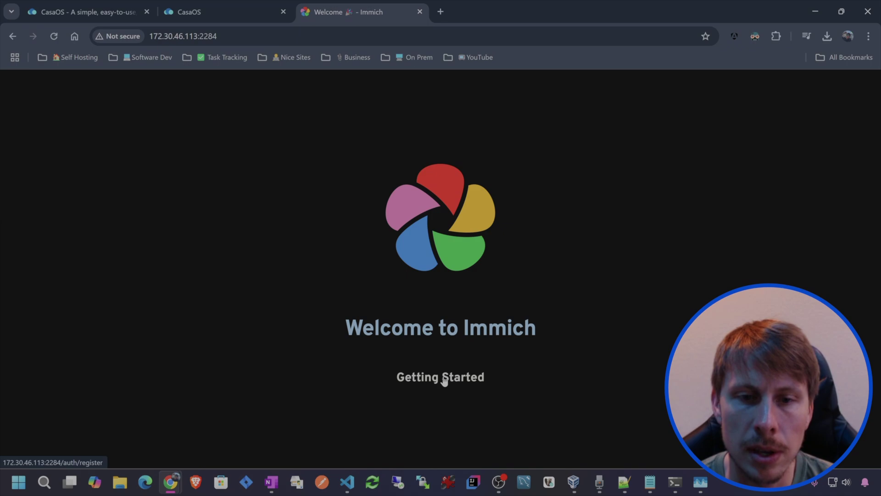
left_click(439, 376)
scroll(434, 204, "down", 1)
scroll(434, 204, "down", 2)
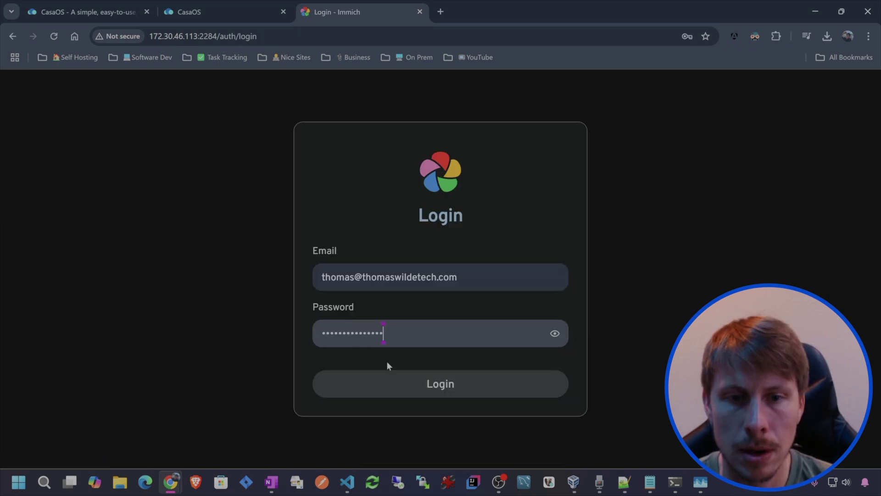
left_click(406, 375)
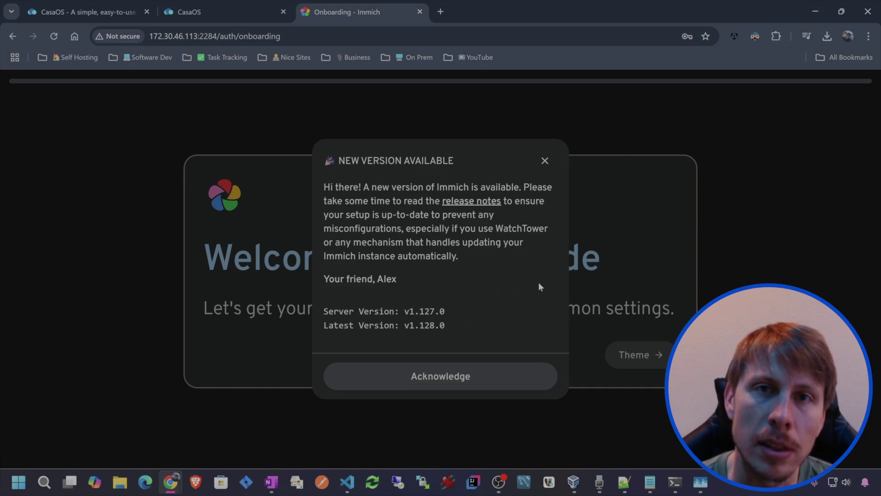
Step: Dismiss the new-version notice and complete the Immich onboarding, leaving the Map and Version Check privacy features enabled
left_click(544, 161)
left_click(632, 354)
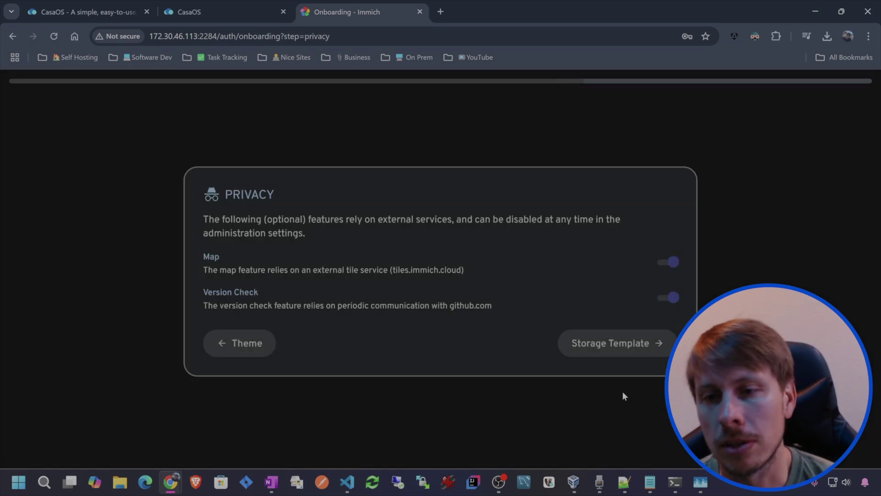
left_click(614, 343)
left_click(646, 336)
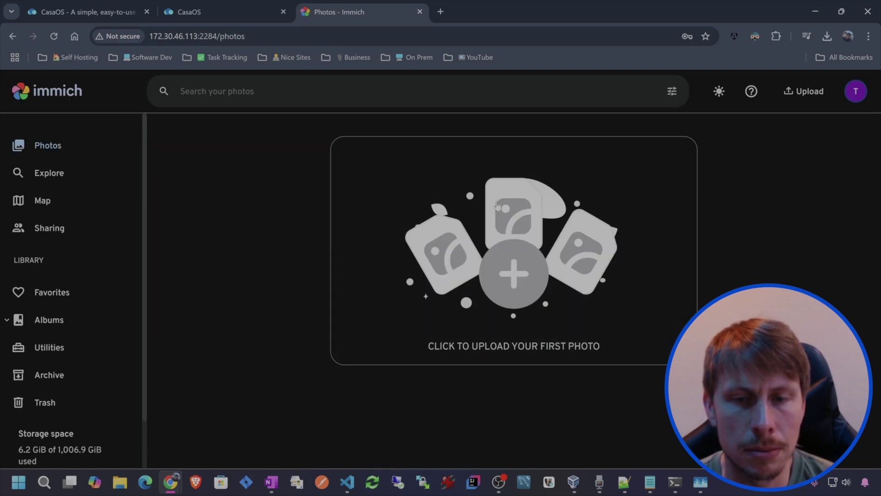
Step: Upload the first five JPG photos from the Downloads > imdb > 08 folder in File Explorer to the Immich Photos page
left_click(120, 482)
left_click(648, 167)
left_click(628, 231, "shift")
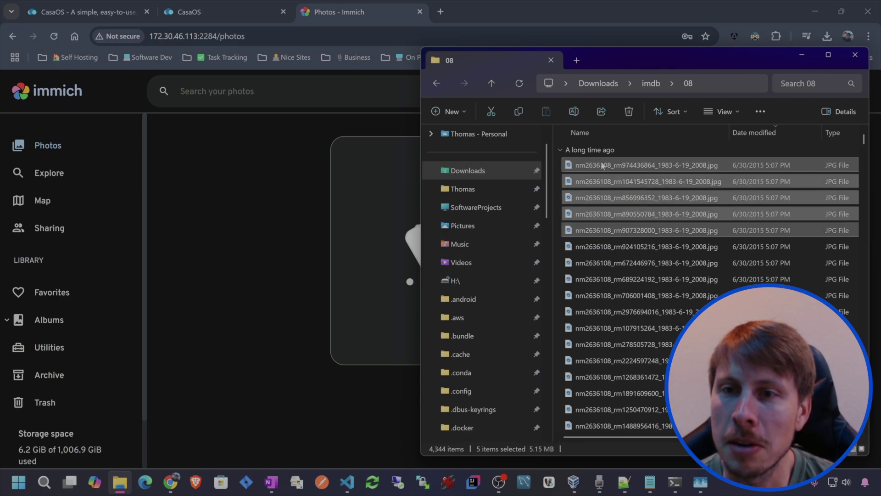
left_click_drag(610, 167, 365, 209)
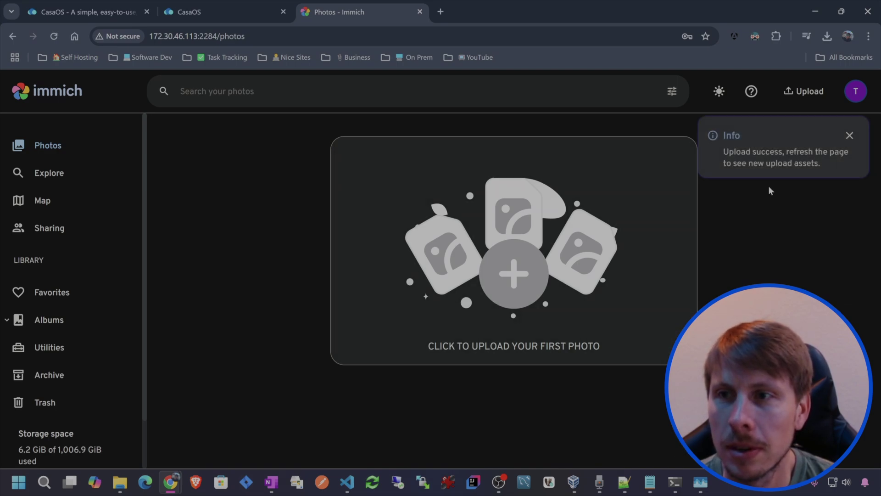
Step: Reload the Immich Photos page, dismissing the version notice, and look through the uploaded photos in the timeline
left_click(54, 35)
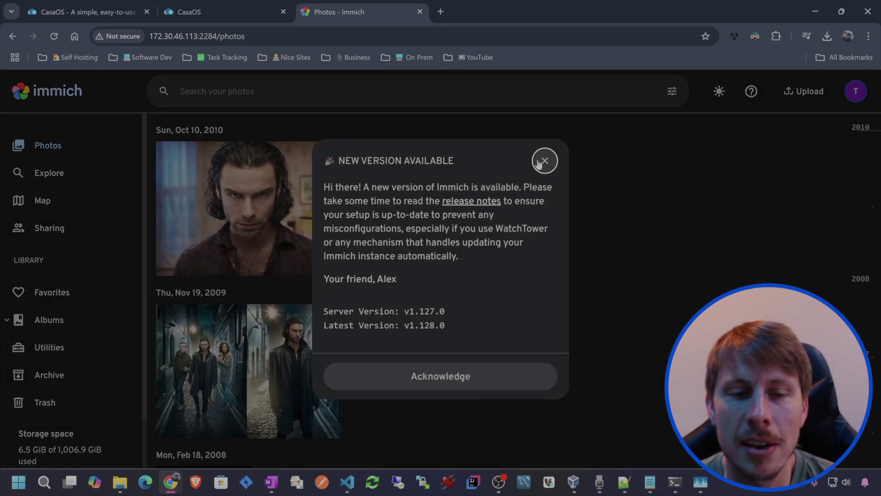
left_click(545, 158)
scroll(380, 243, "down", 7)
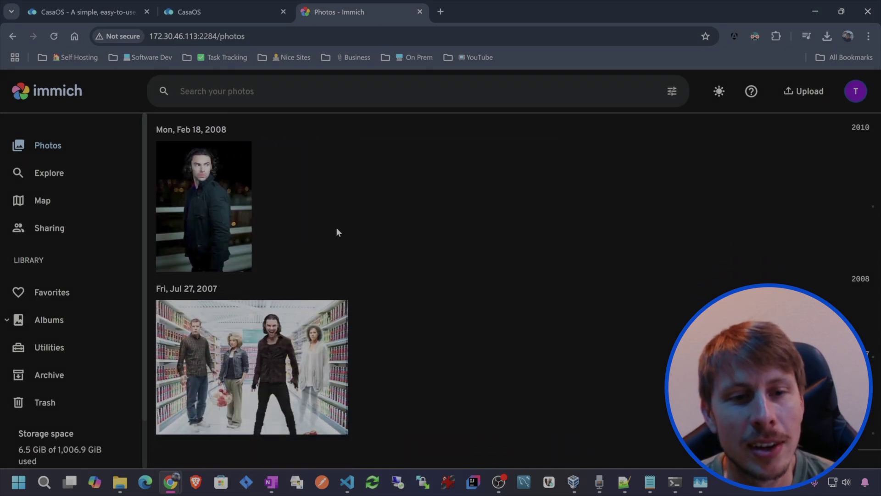
scroll(339, 227, "up", 7)
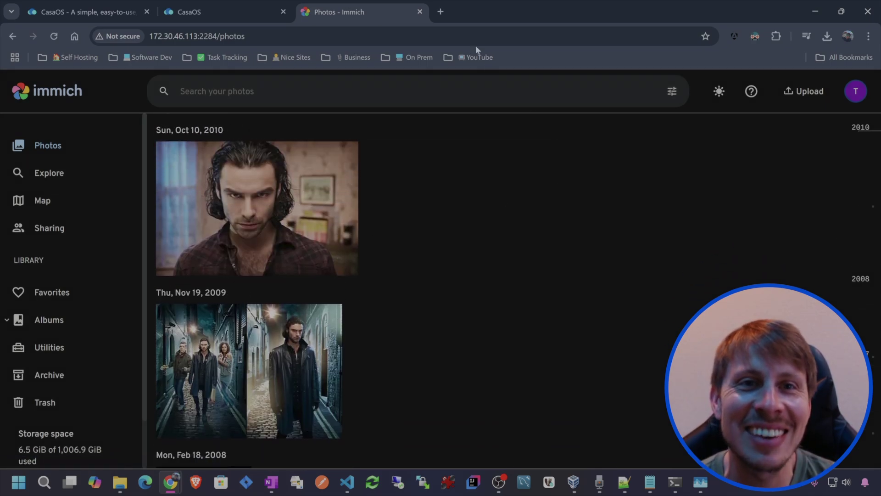
scroll(436, 169, "down", 4)
scroll(436, 168, "up", 4)
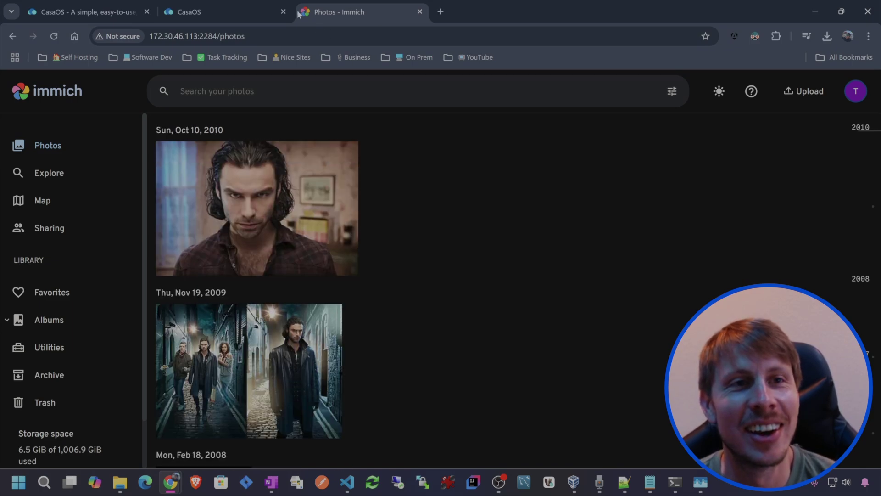
Step: Open the Immich app's settings in CasaOS and examine the host path of the immich-server upload volume
left_click(234, 15)
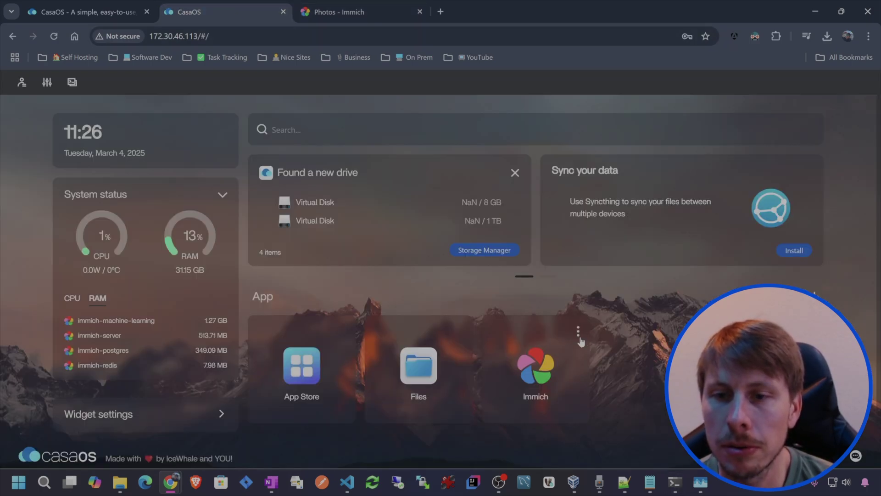
left_click(578, 330)
left_click(636, 393)
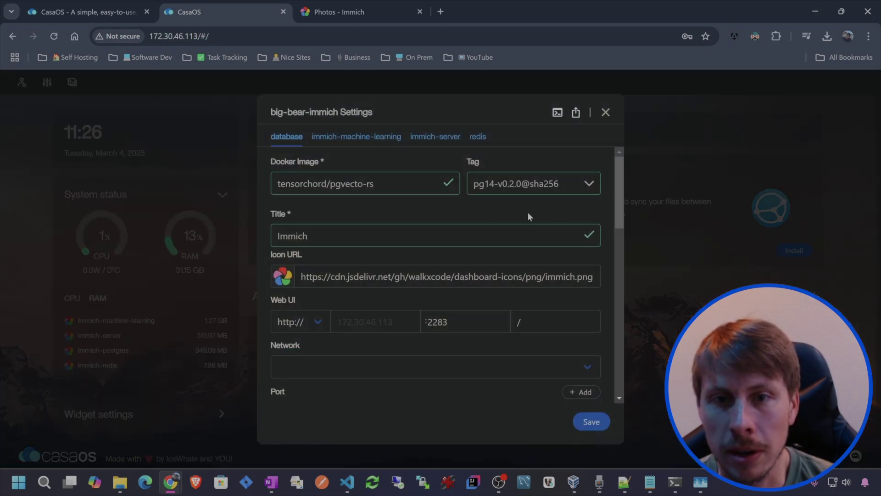
left_click(435, 136)
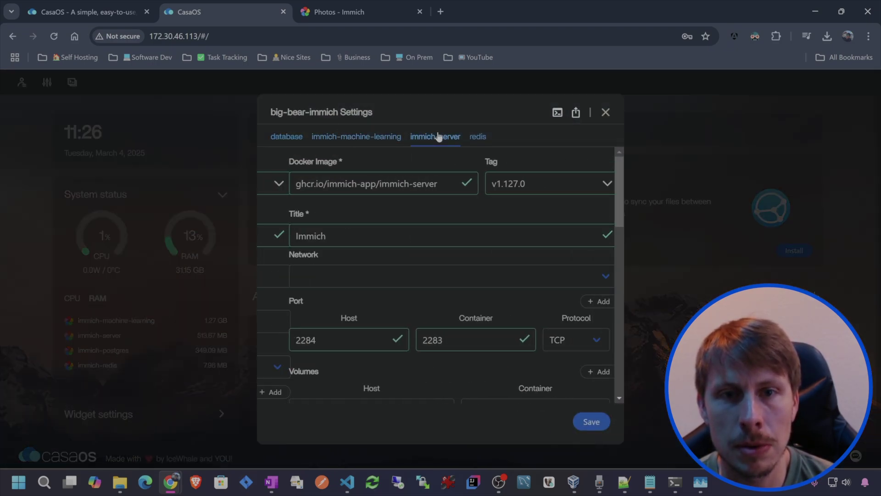
scroll(375, 182, "down", 3)
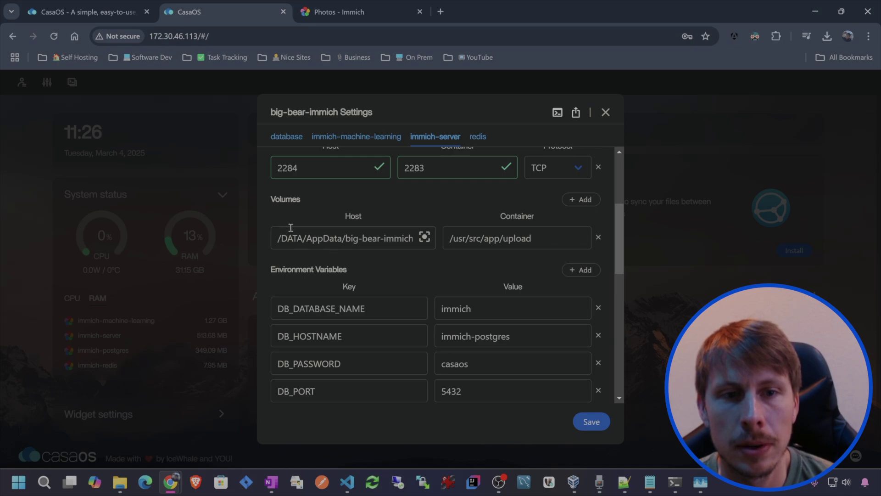
left_click_drag(276, 237, 304, 239)
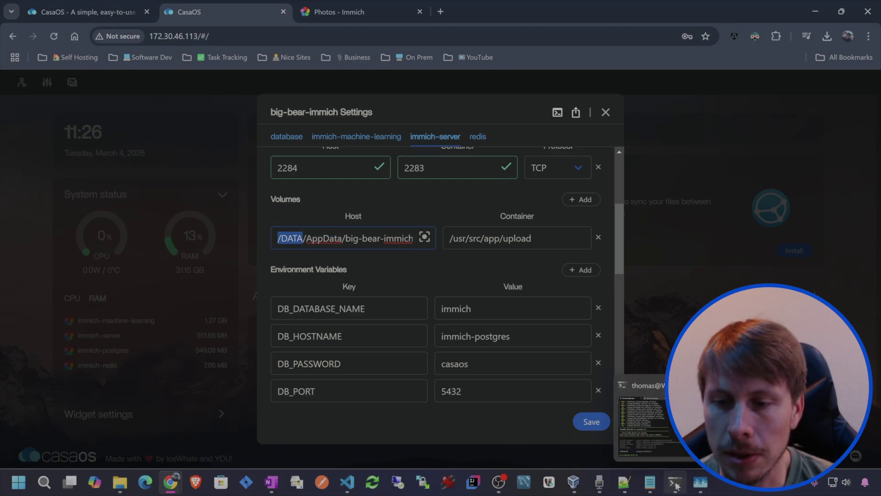
Step: Switch to the Ubuntu terminal, change into the DATA directory and list its contents
key("alt+Tab")
type("cd DATA")
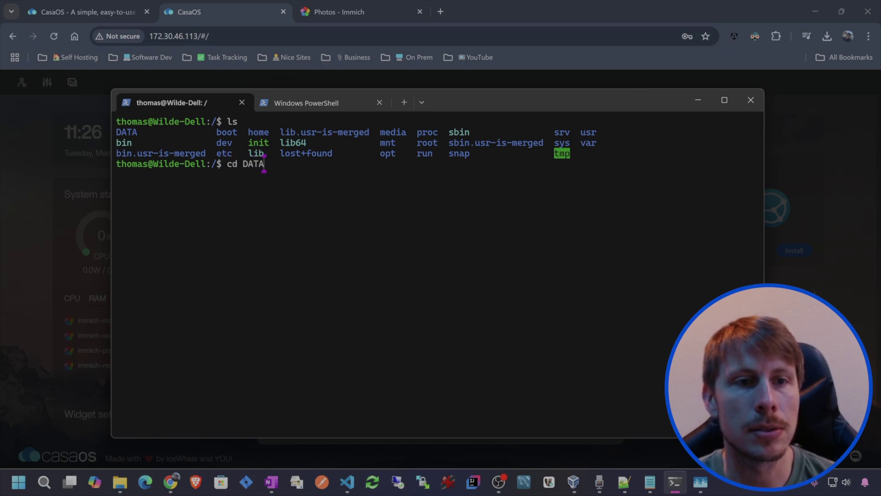
key("Return")
type("ls")
key("Return")
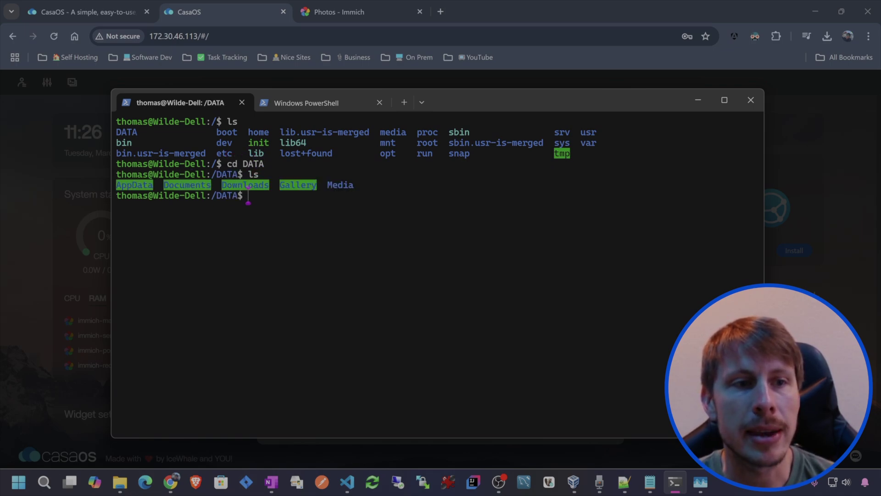
Step: Change into AppData and its big-bear-immich subdirectory, listing the contents of each
type("cd Ap")
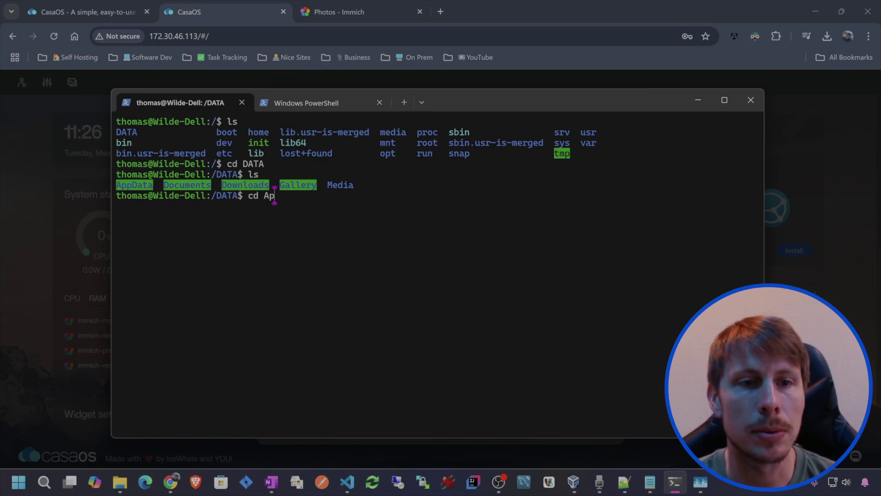
type("pData")
key("Return")
type("ls")
key("Return")
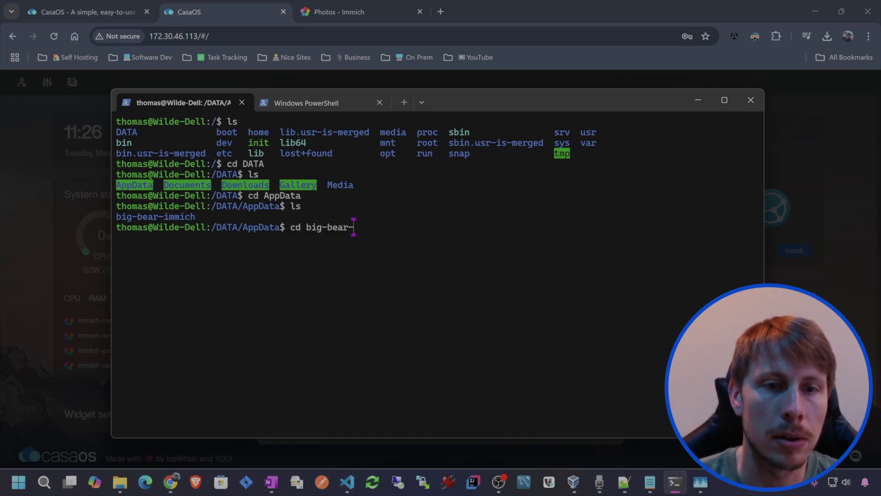
key("Return")
type("ls")
key("Return")
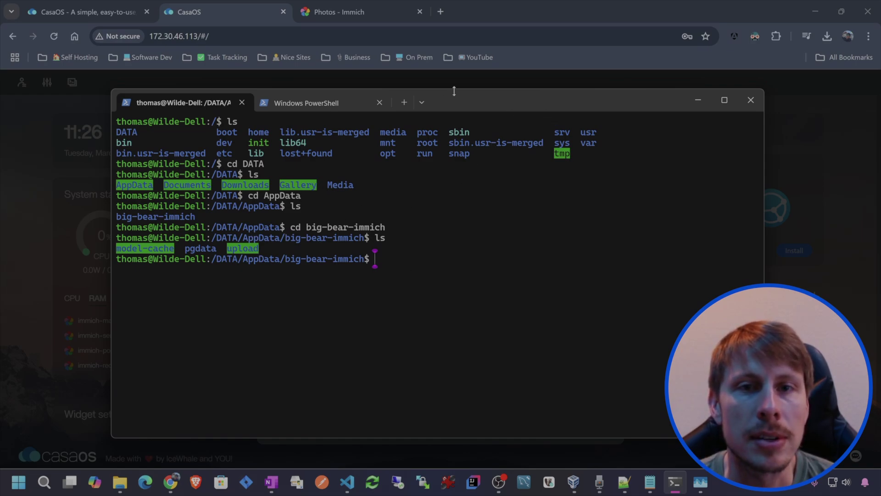
Step: Compare the terminal's directory path with the immich-server upload volume's host path in CasaOS and close the app settings
left_click_drag(472, 101, 611, 338)
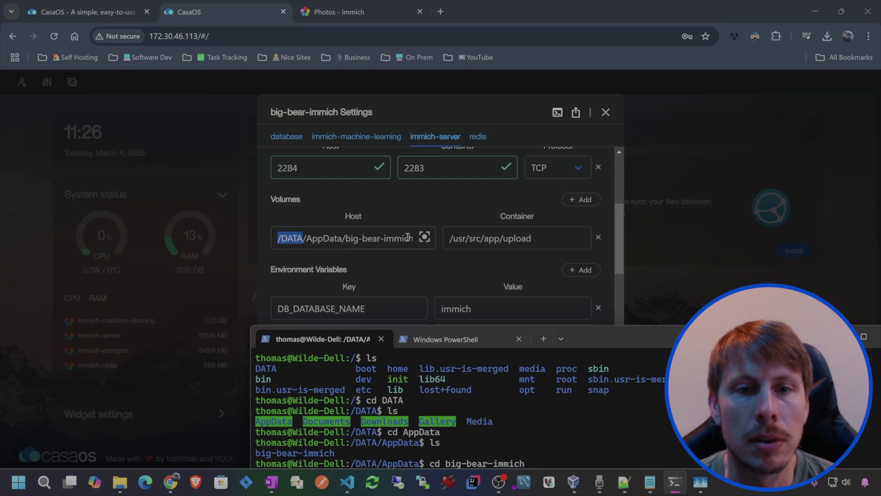
left_click_drag(339, 232, 450, 243)
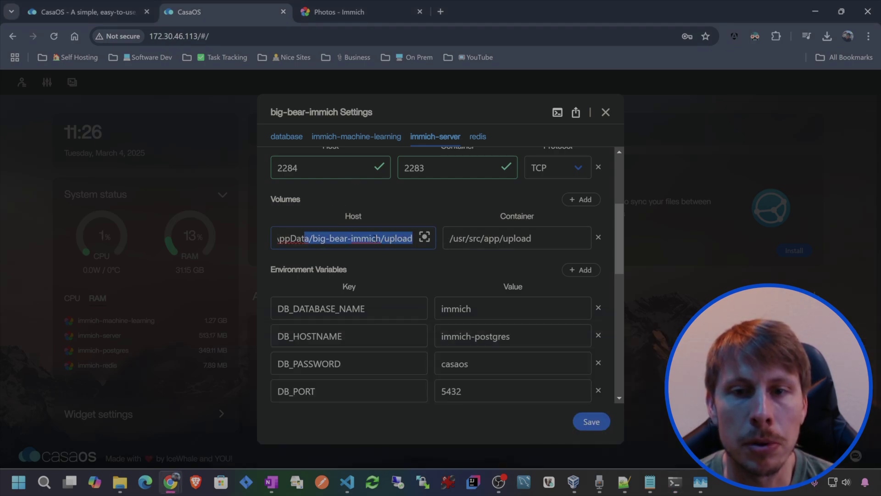
key("Escape")
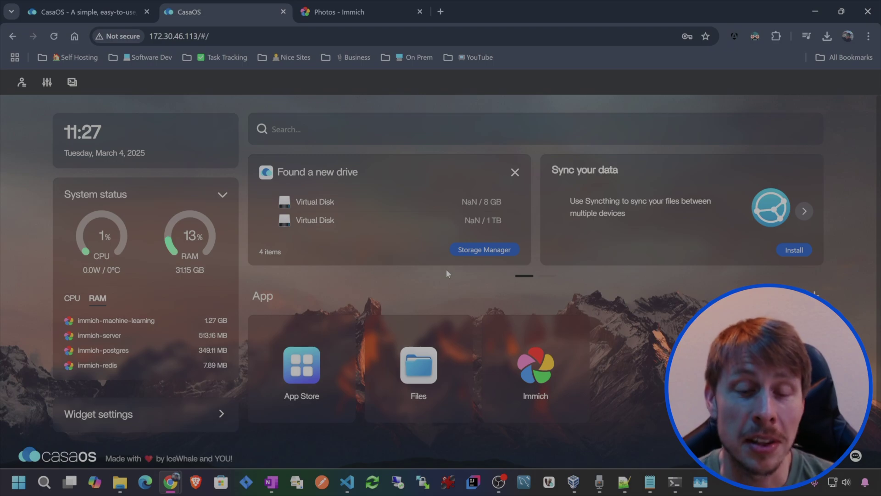
Step: Search the CasaOS App Store for tailscale and install the Tailscale app
left_click(315, 366)
scroll(230, 205, "down", 3)
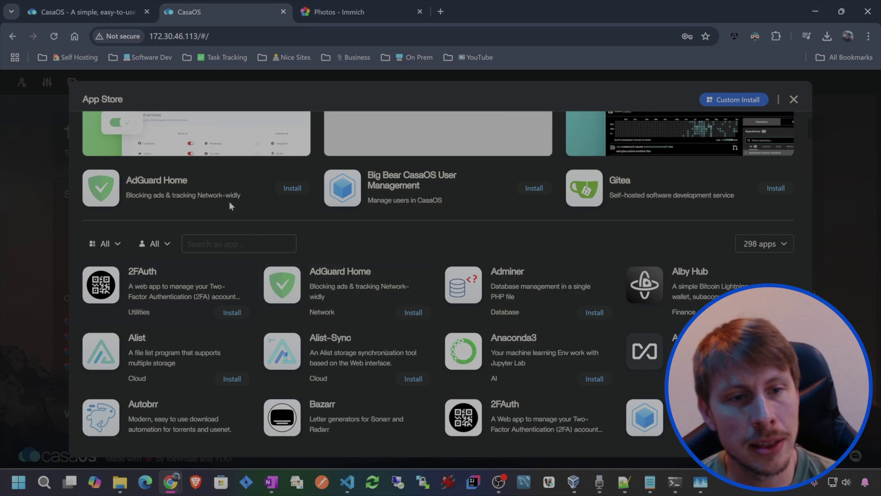
type("tailscale")
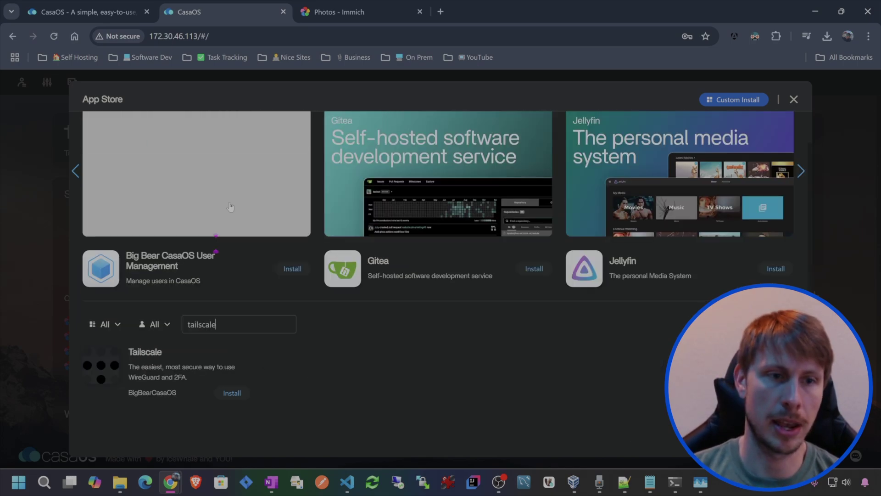
left_click(233, 393)
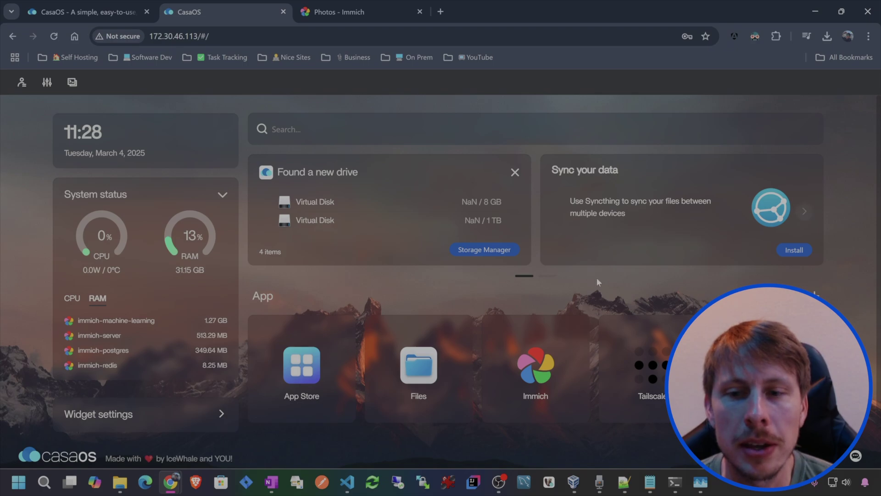
Step: Open the Tailscale app's settings in CasaOS and go to the TS_AUTHKEY environment variable
left_click(652, 367)
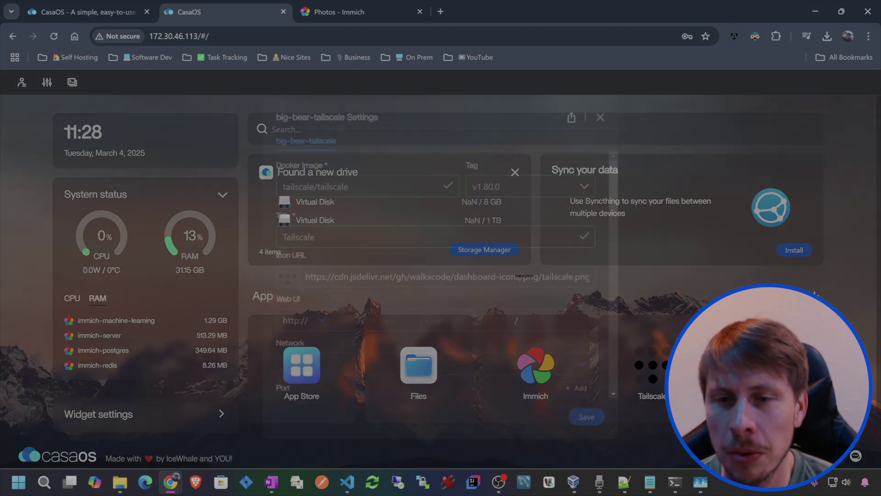
scroll(445, 243, "down", 5)
scroll(417, 264, "down", 3)
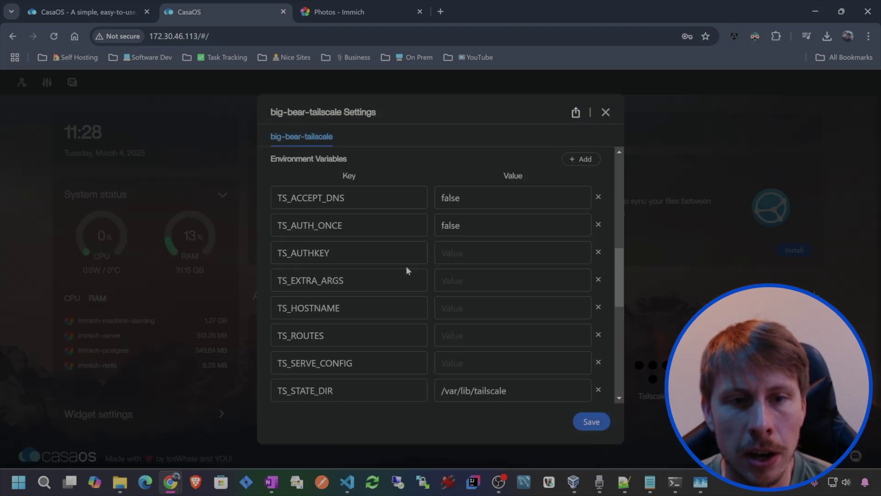
left_click(486, 251)
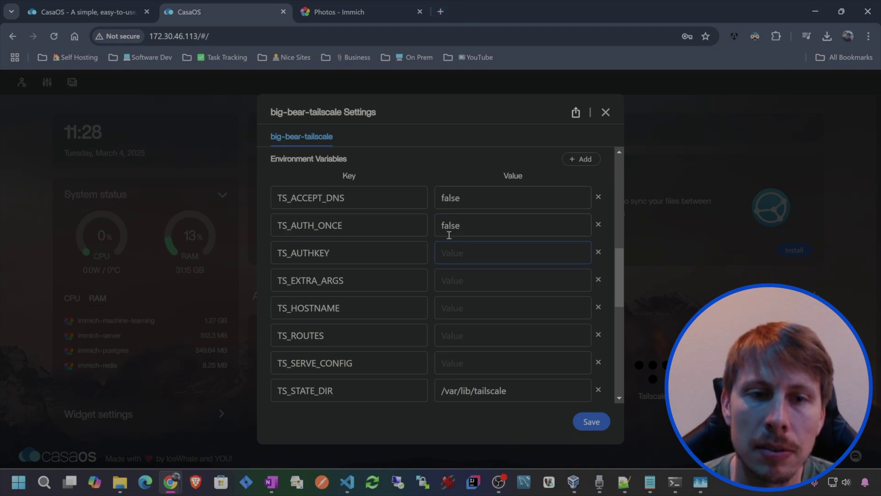
Step: Open the Keys settings of the Tailscale admin console in a new browser tab
left_click(440, 11)
type("tail")
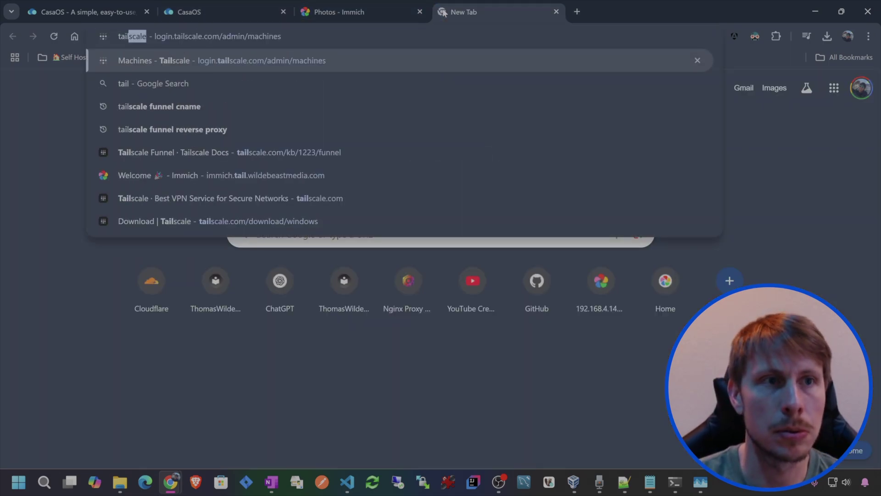
key("Return")
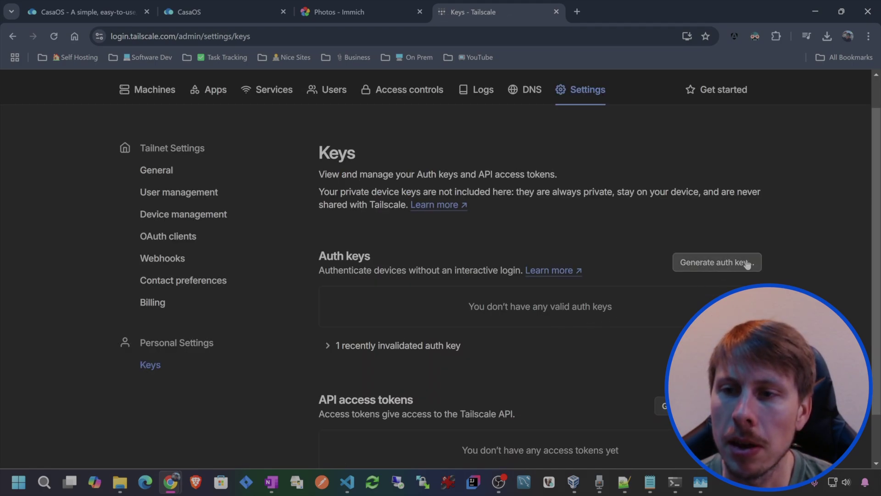
Step: Generate a single-use Tailscale auth key that expires after 1 day and copy it
left_click(743, 265)
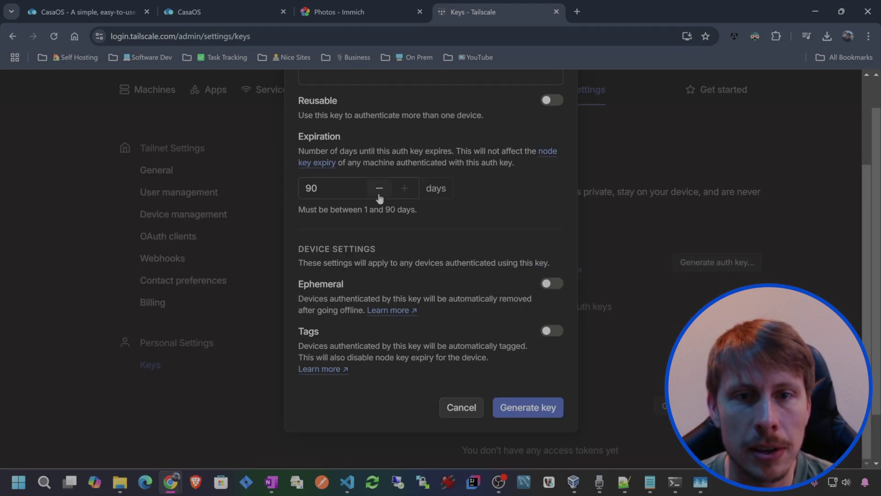
double_click(312, 188)
type("1")
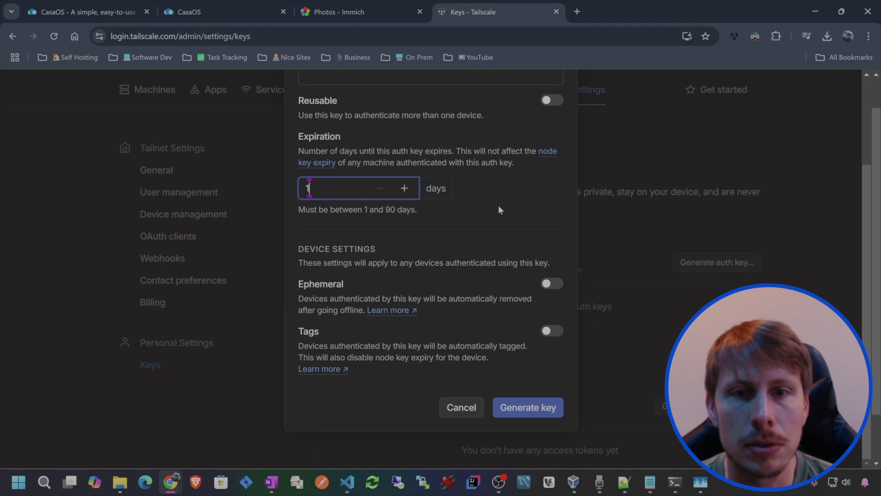
left_click(527, 406)
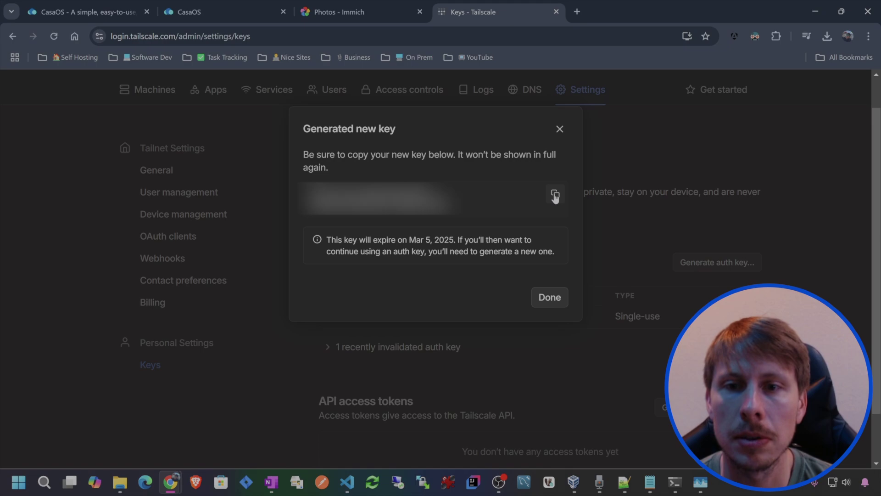
left_click(554, 196)
Step: In the CasaOS Tailscale settings, set TS_AUTH_ONCE to true, paste the auth key into TS_AUTHKEY and save
left_click(220, 12)
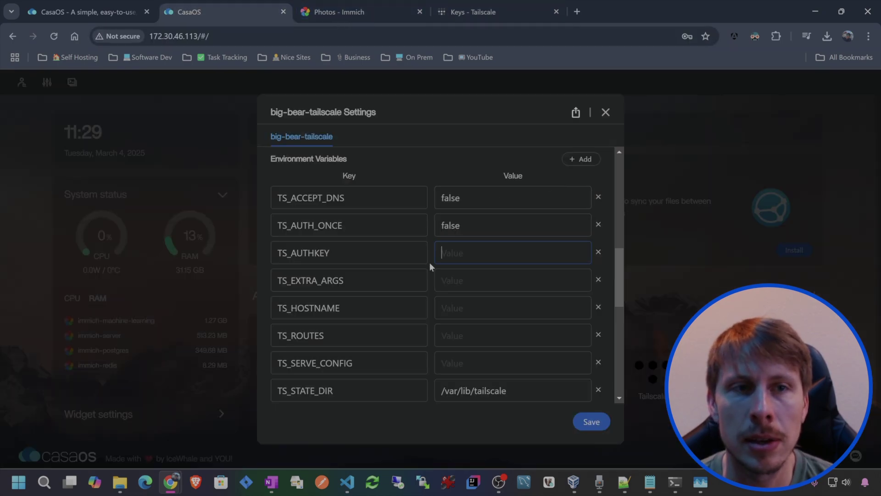
left_click_drag(466, 225, 437, 226)
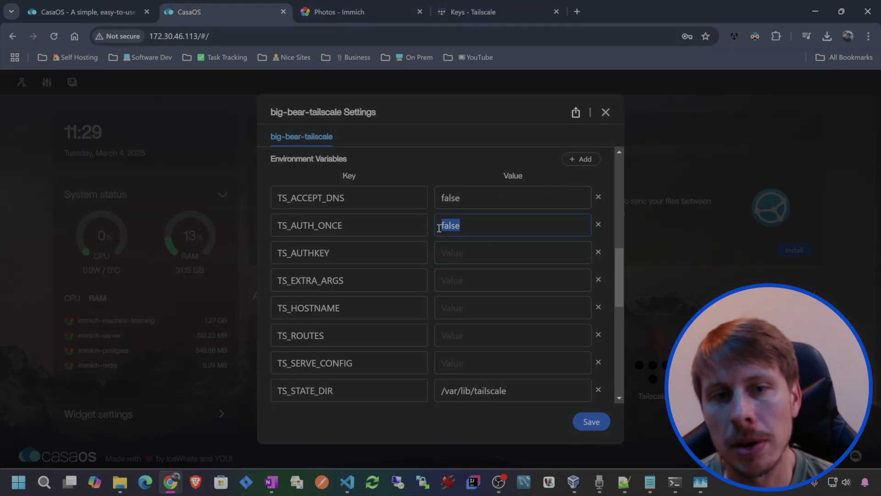
type("true")
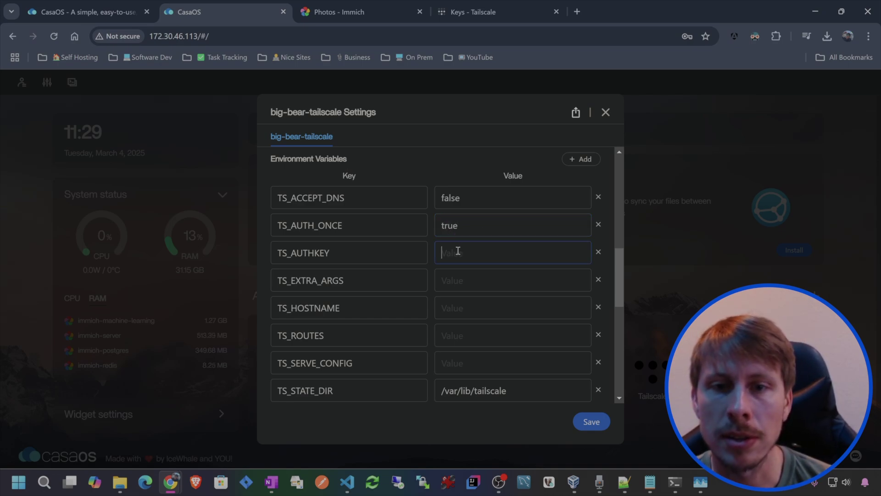
key("ctrl+v")
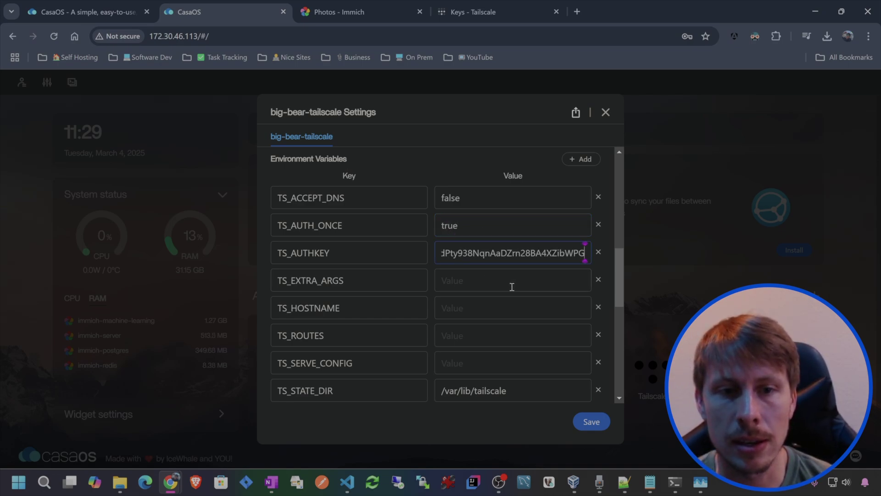
scroll(554, 275, "down", 3)
left_click(592, 420)
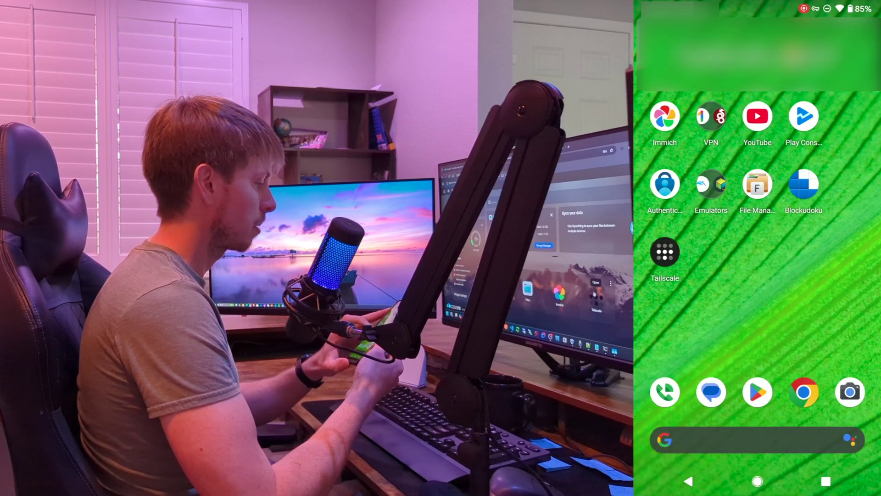
Step: Open the Tailscale app on the phone and copy the IP address of the big-bear-tailscale machine
left_click(664, 251)
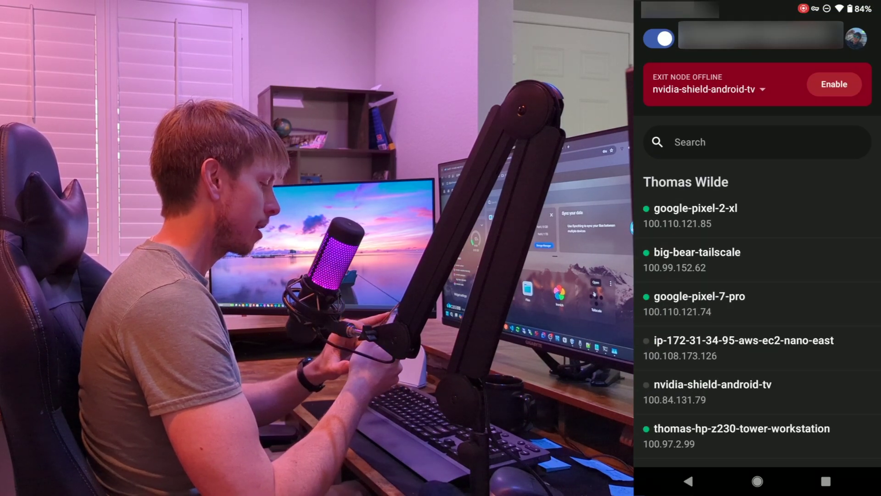
left_click(669, 271)
left_click(703, 279)
left_click(757, 481)
left_click(665, 118)
left_click(756, 310)
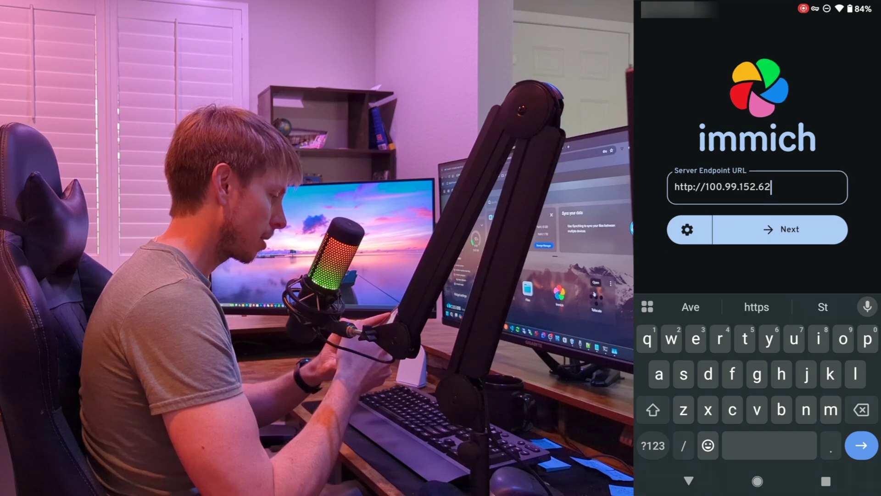
left_click(653, 445)
type(":")
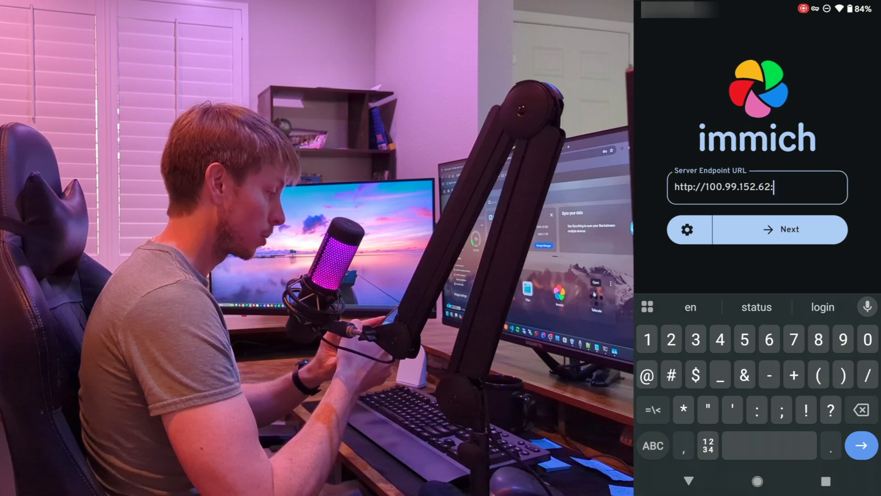
left_click(652, 445)
left_click(648, 449)
type("228")
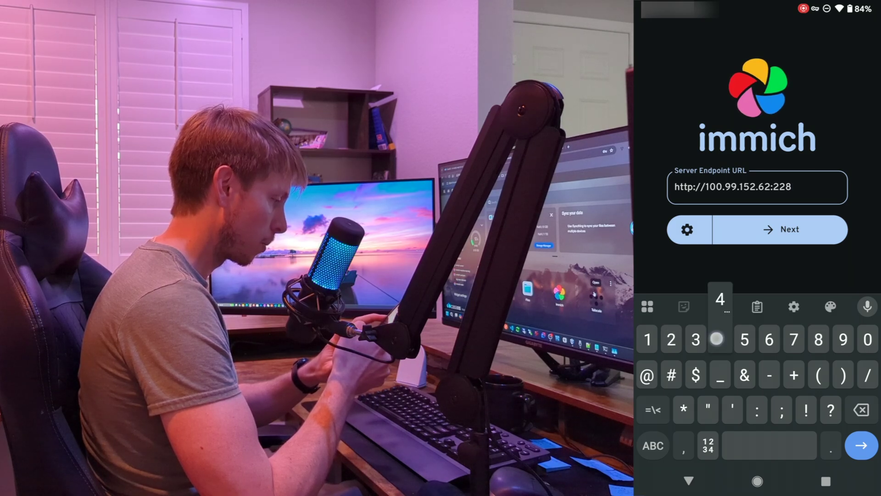
type("4")
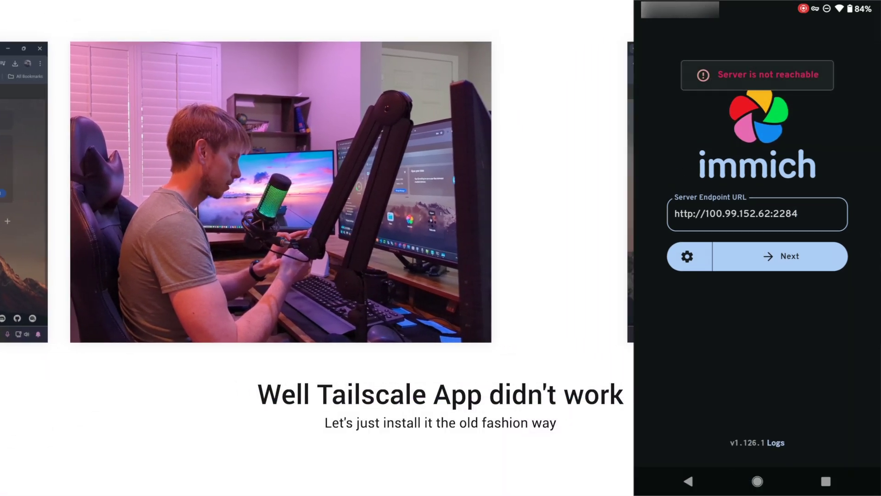
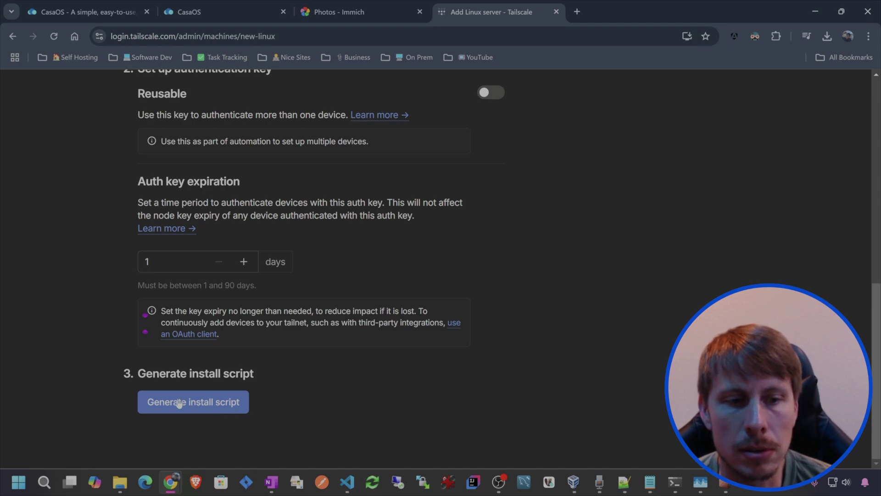
Step: Generate the Tailscale install script for a Linux server and run it with its auth key in the Ubuntu terminal
left_click(204, 405)
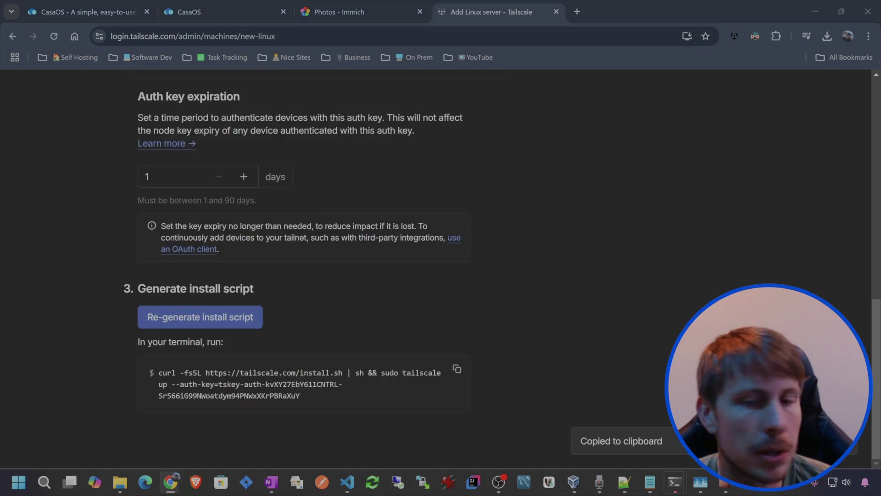
key("alt+Tab")
left_click_drag(415, 158, 577, 75)
left_click(401, 97)
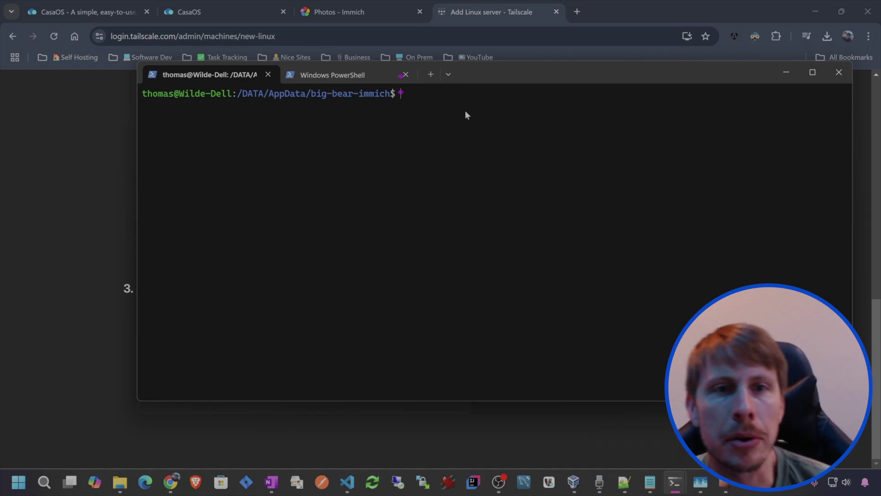
key("ctrl+v")
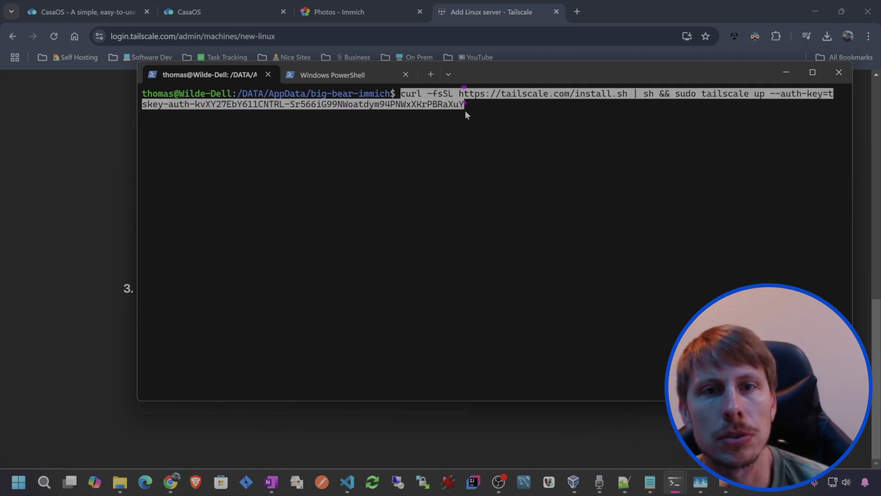
key("Return")
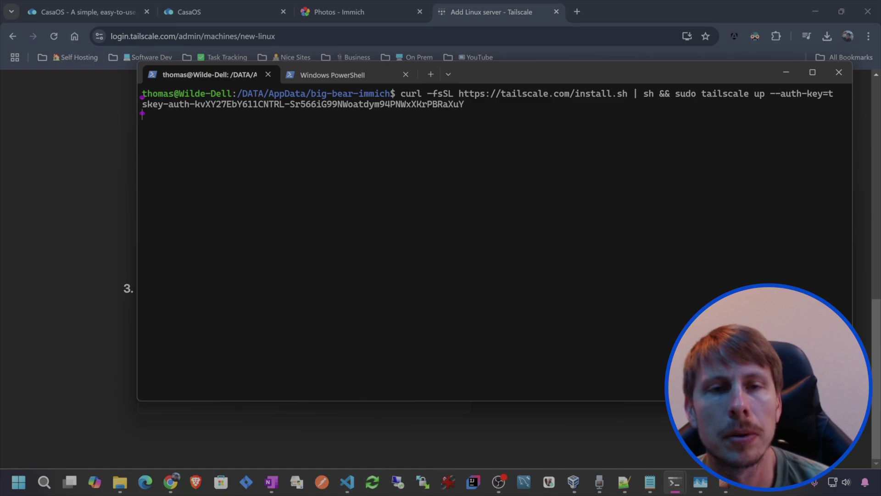
Step: Bring Tailscale up in the Ubuntu terminal with sudo tailscale up
type("s")
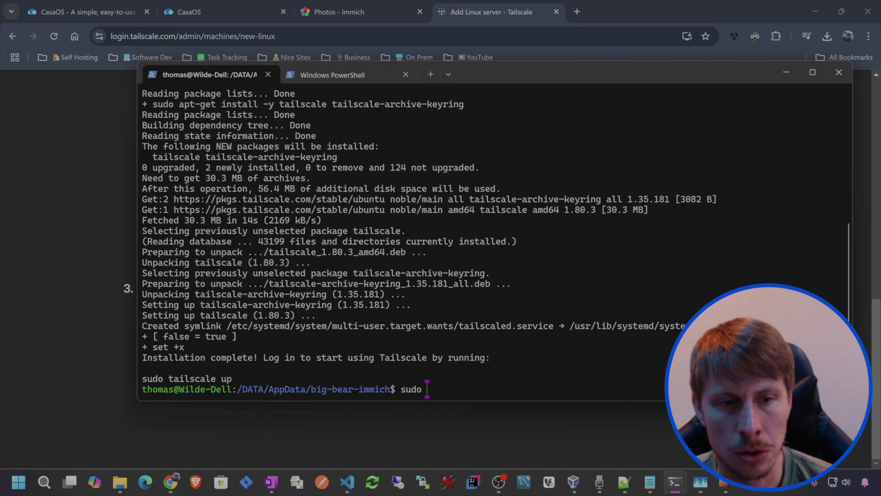
key("Return")
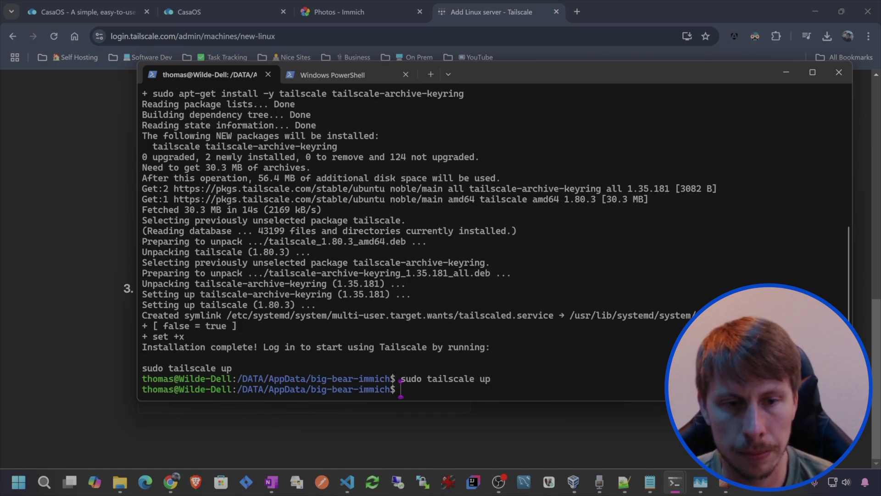
Step: Open the Machines list in the Tailscale admin console and look up the IP addresses of the newly added Linux machine
key("alt+Tab")
left_click(149, 127)
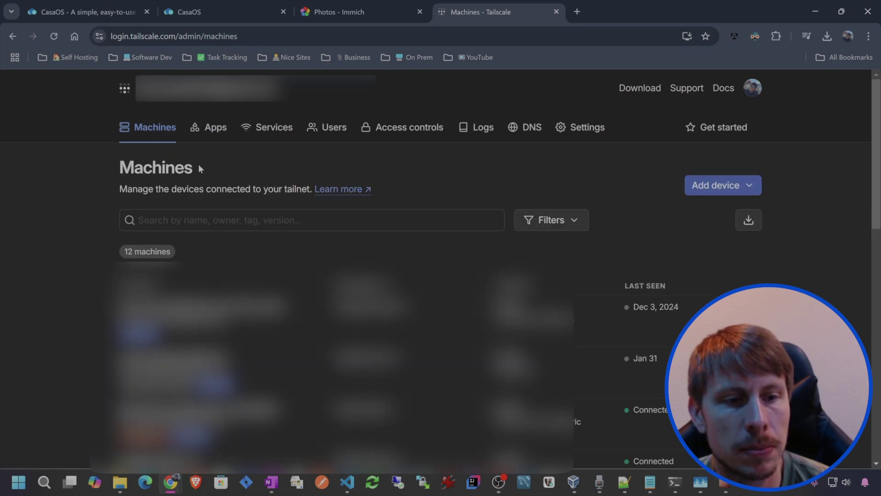
scroll(517, 367, "down", 10)
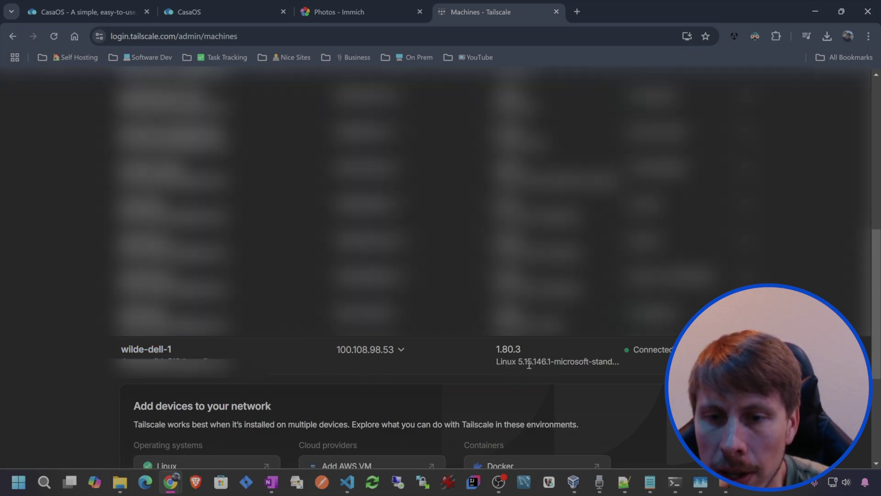
left_click(401, 354)
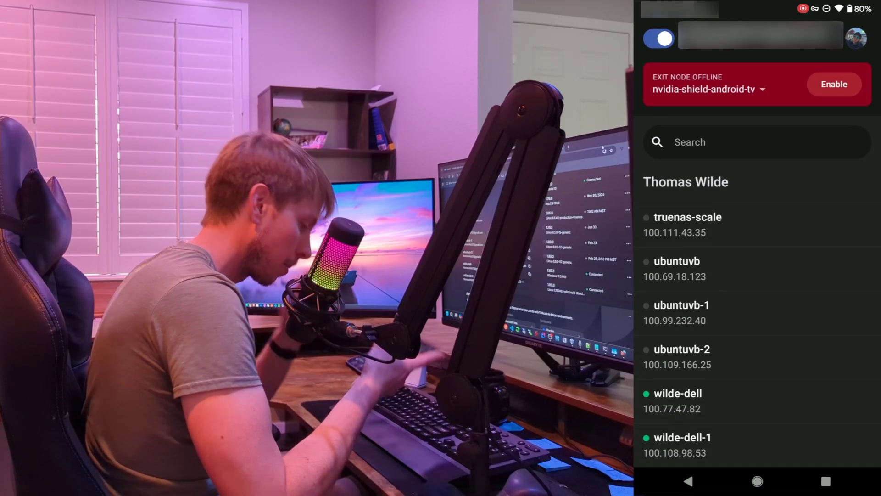
Step: Copy the new Linux machine's IP address in the Tailscale phone app and switch back to the Immich app
left_click(698, 453)
left_click(825, 480)
left_click(640, 247)
key("BackSpace")
key("BackSpace")
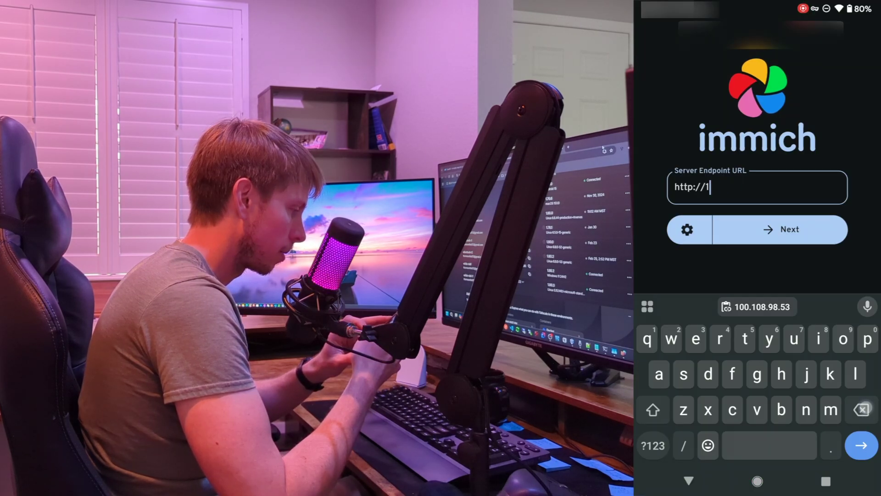
key("BackSpace")
left_click(734, 187)
left_click(682, 164)
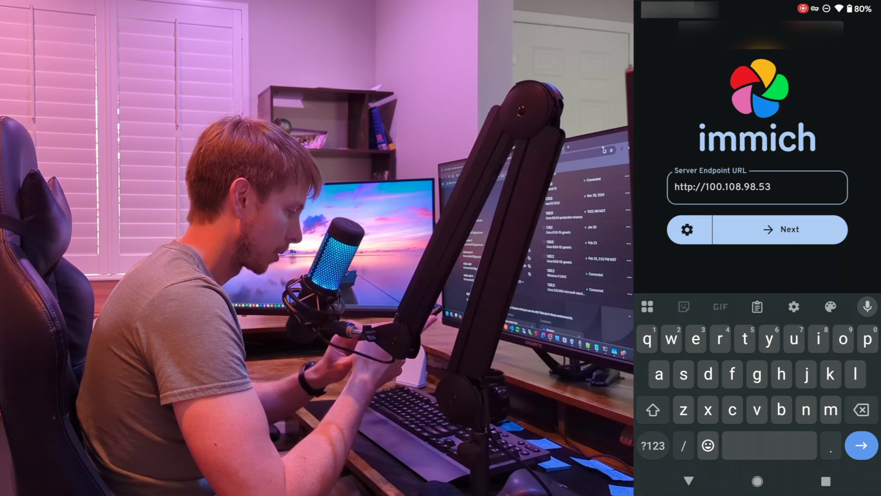
left_click(653, 445)
type(":2")
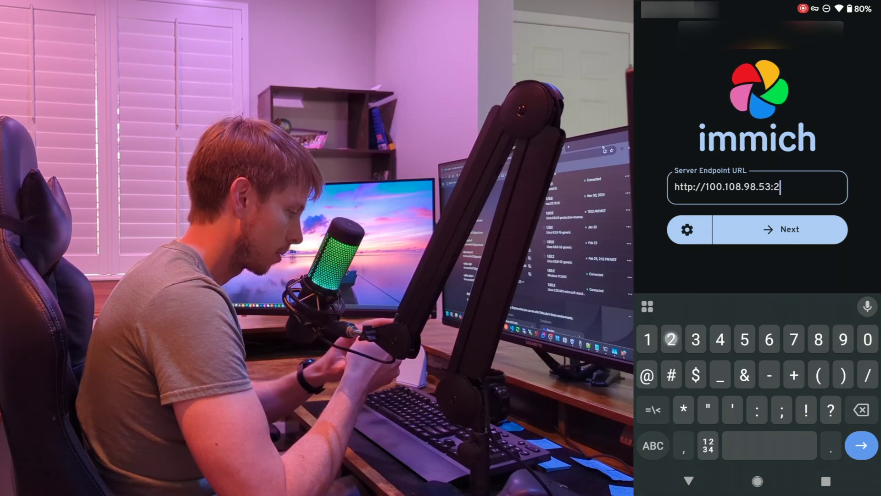
type("284")
key("Return")
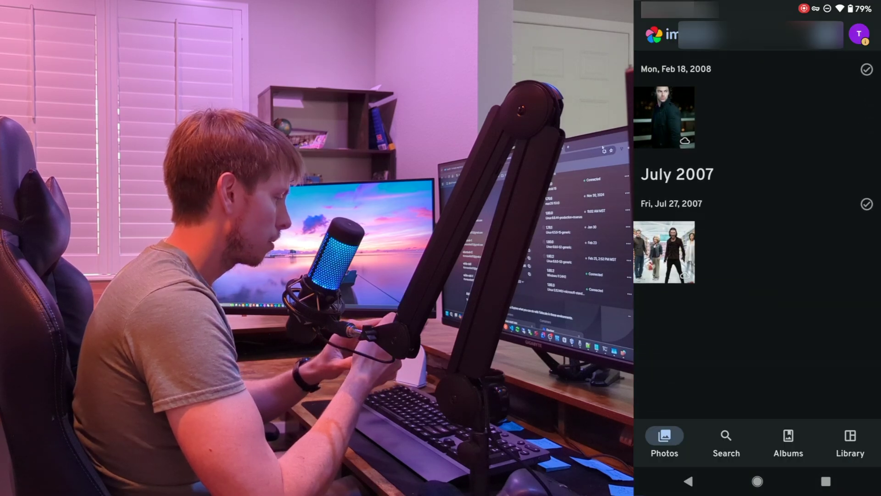
Step: Look through the photo timeline in the Immich phone app
scroll(757, 238, "up", 5)
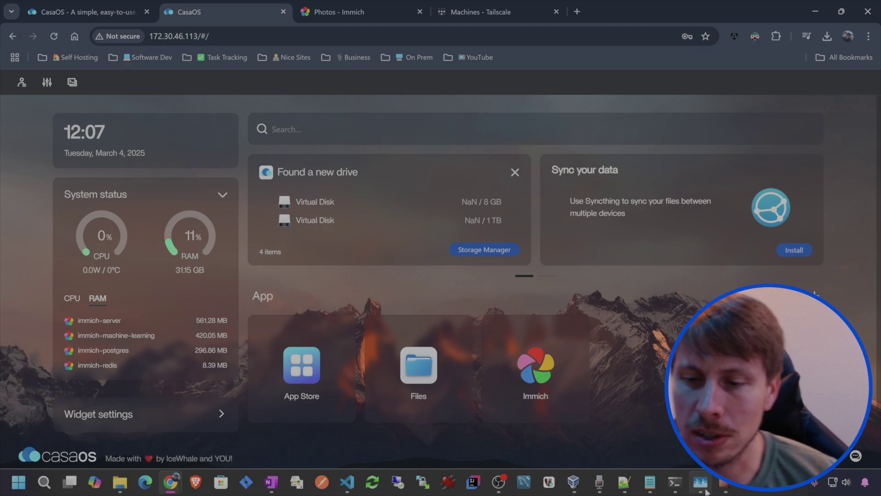
Step: Search the CasaOS App Store for cloud, install Cloudflared and open its web interface
mouse_move(663, 477)
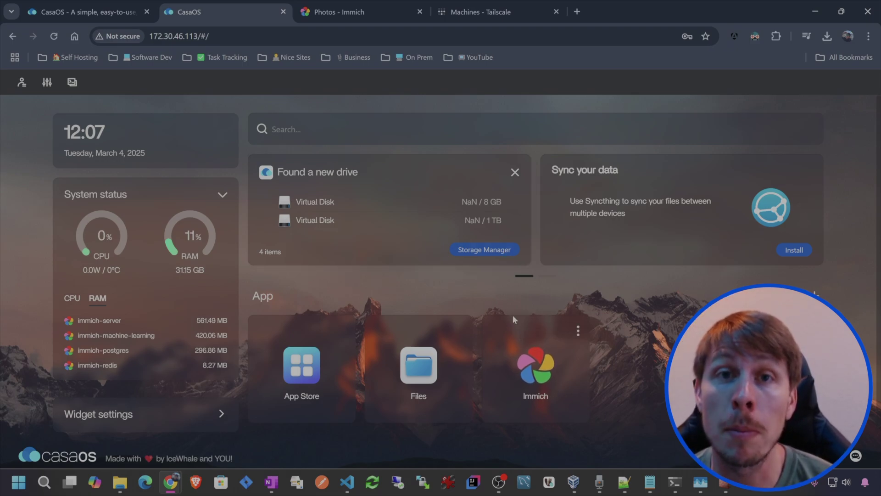
left_click(301, 362)
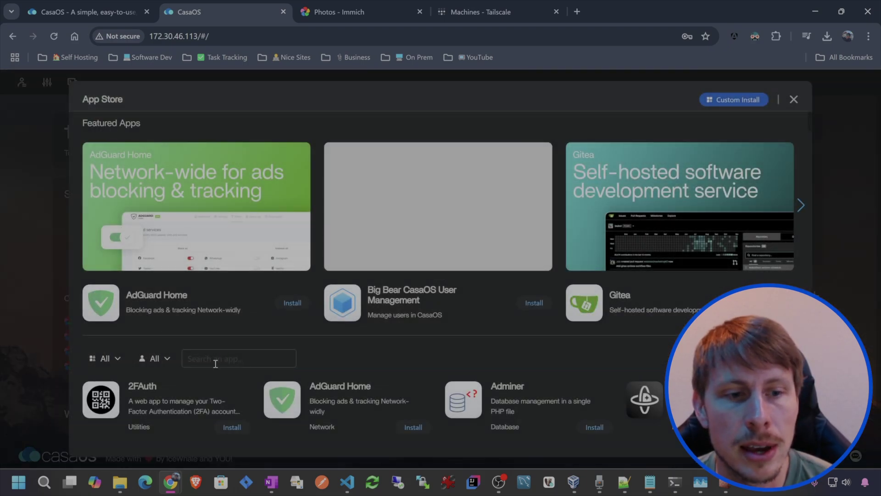
type("cloud")
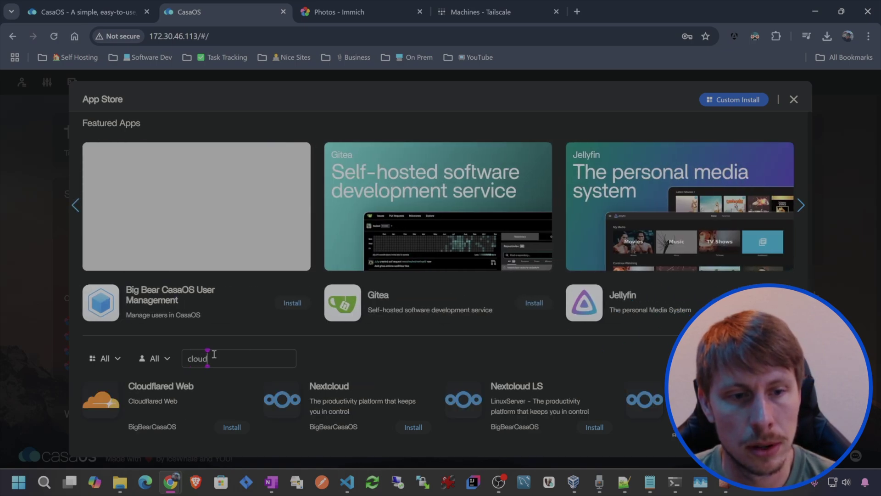
scroll(203, 262, "down", 4)
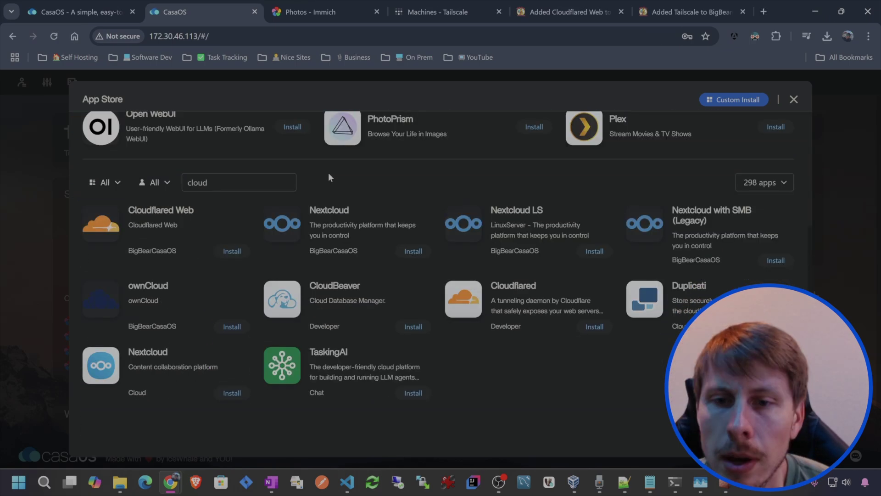
left_click(595, 326)
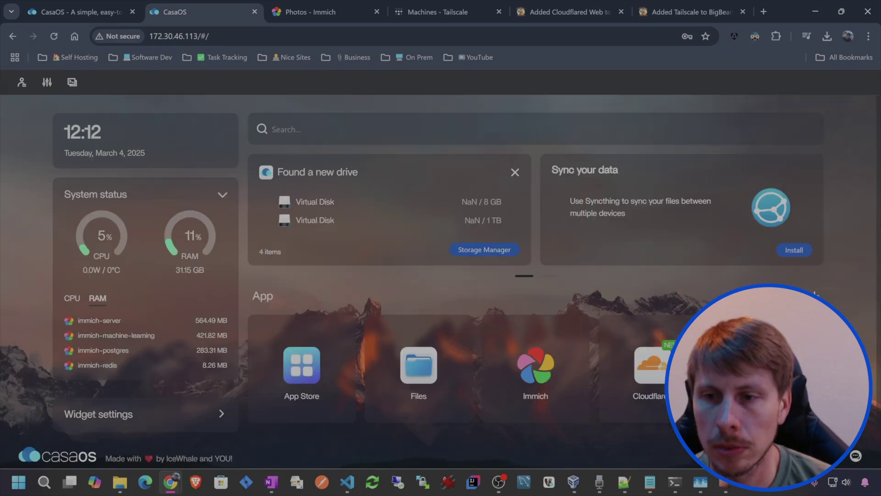
left_click(654, 365)
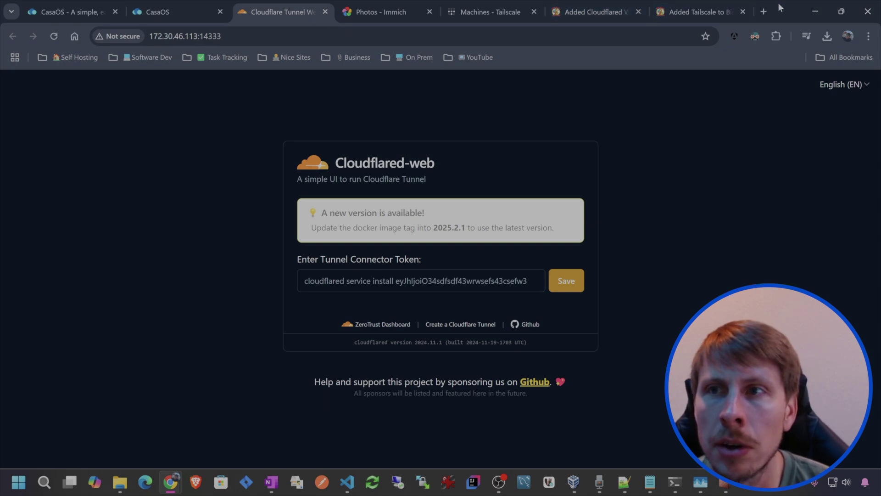
Step: Open cloudflare.com in a new browser tab, log in to the dashboard and go to the Zero Trust network tunnels
type("cloud")
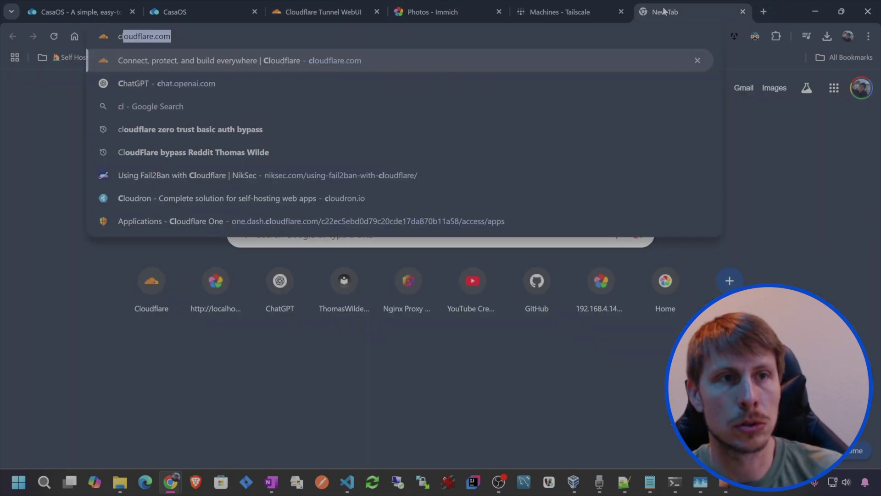
key("Return")
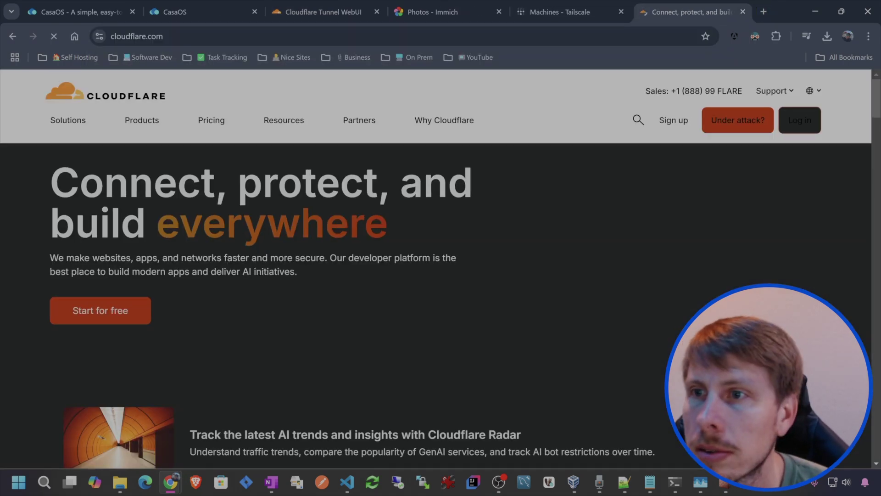
left_click(793, 127)
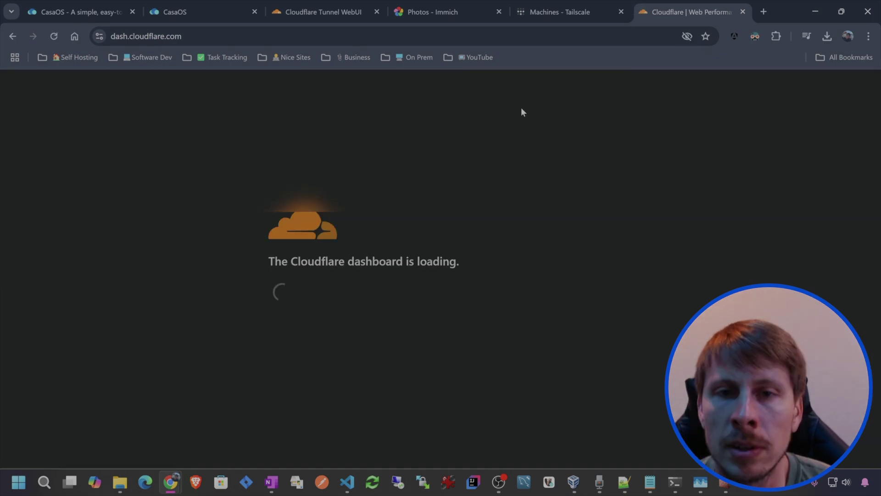
scroll(82, 196, "down", 1)
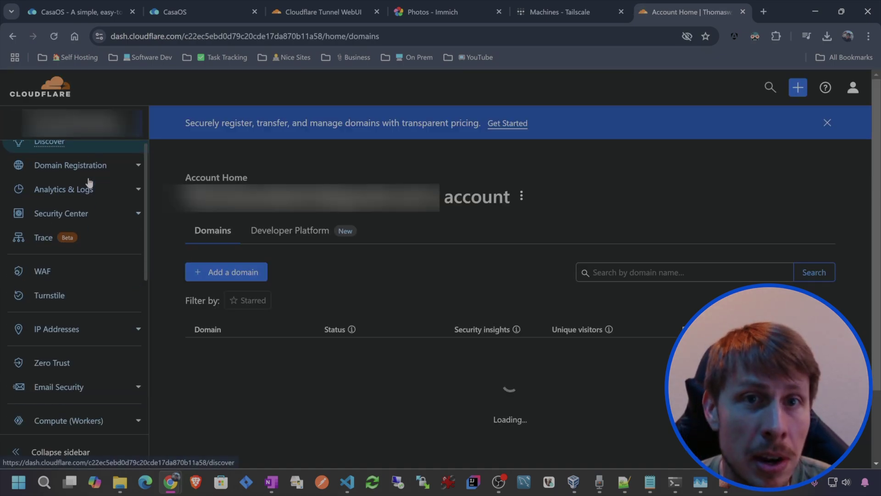
left_click(70, 351)
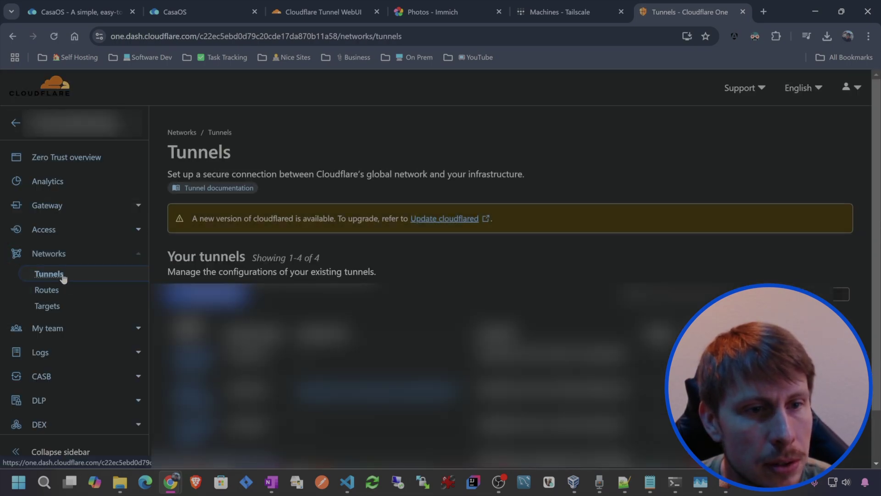
Step: Create a Cloudflared-type tunnel and save it with the name CasaOS on WSL
scroll(539, 225, "down", 1)
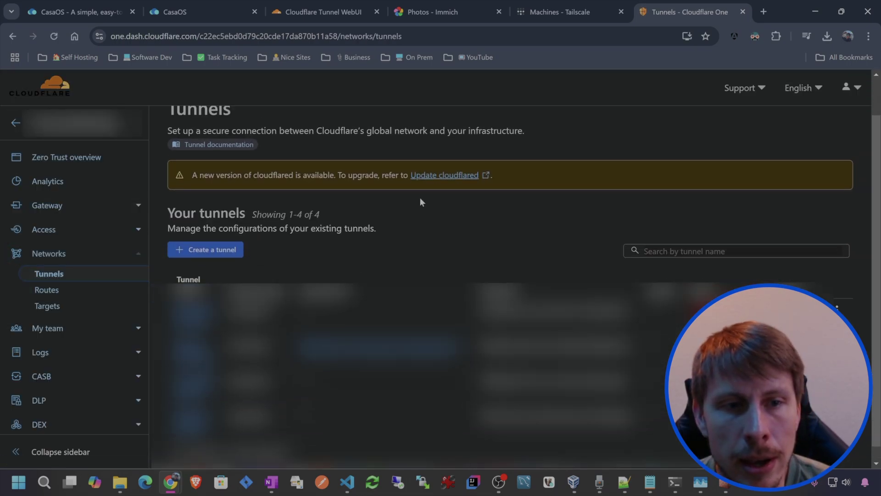
left_click(216, 235)
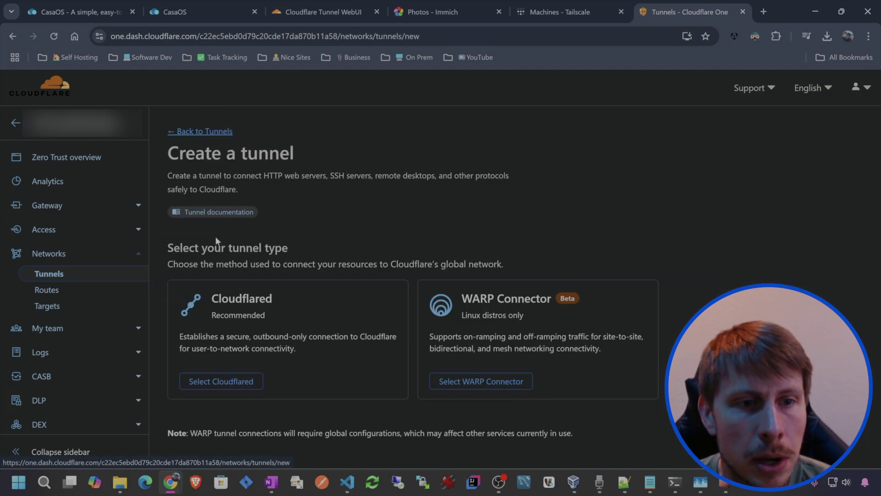
left_click(238, 383)
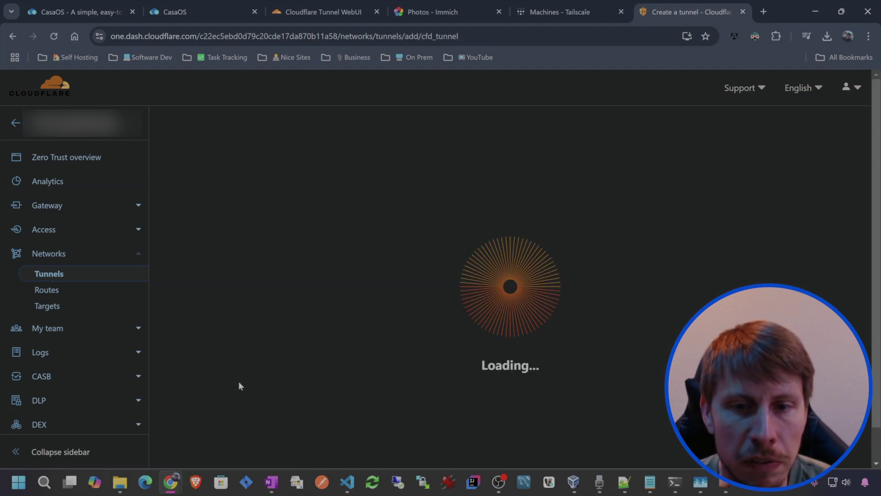
left_click(243, 362)
type("CasaOS on WS")
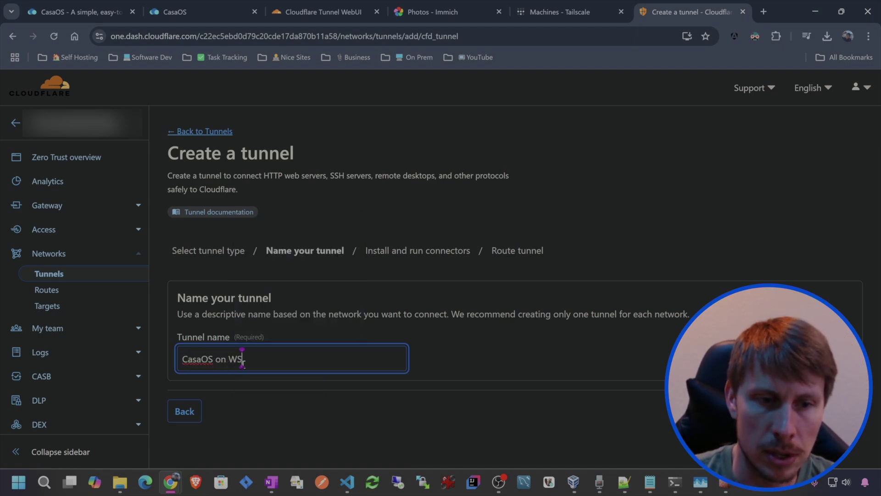
key("Tab")
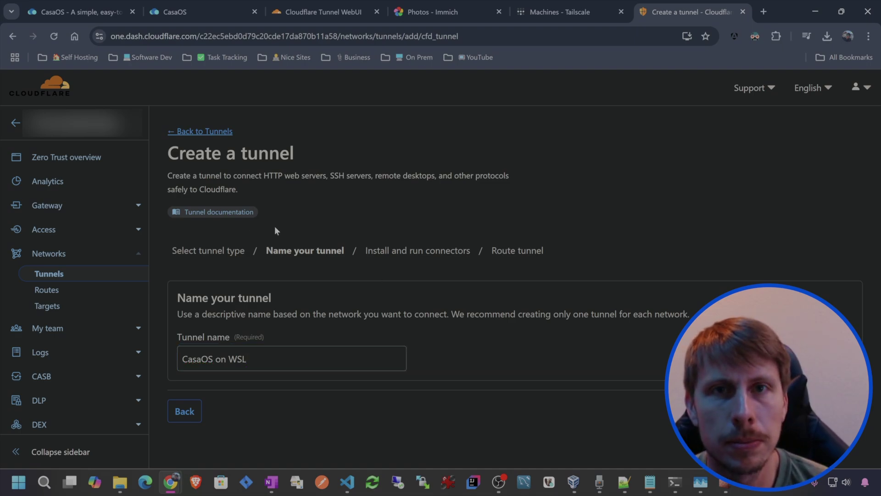
key("Return")
Step: Copy the tunnel's connector install command, enter its connector token in the Cloudflared web interface, save it and start the tunnel
left_click(299, 386)
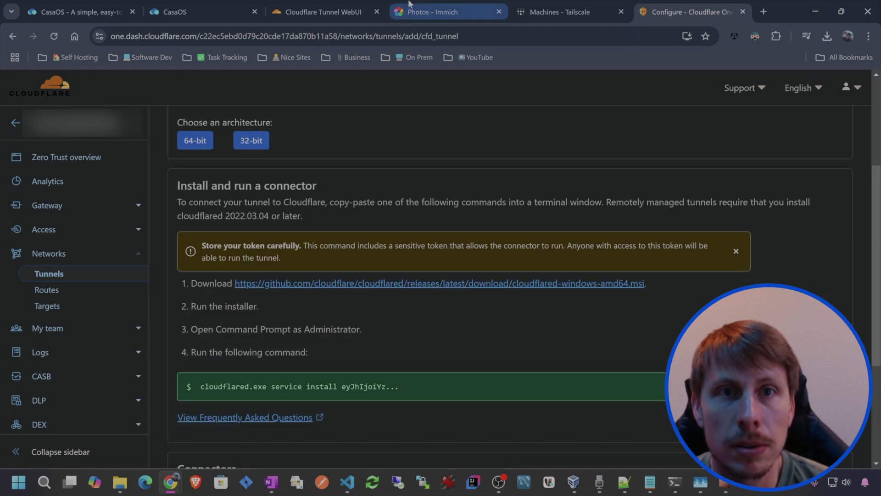
left_click(323, 12)
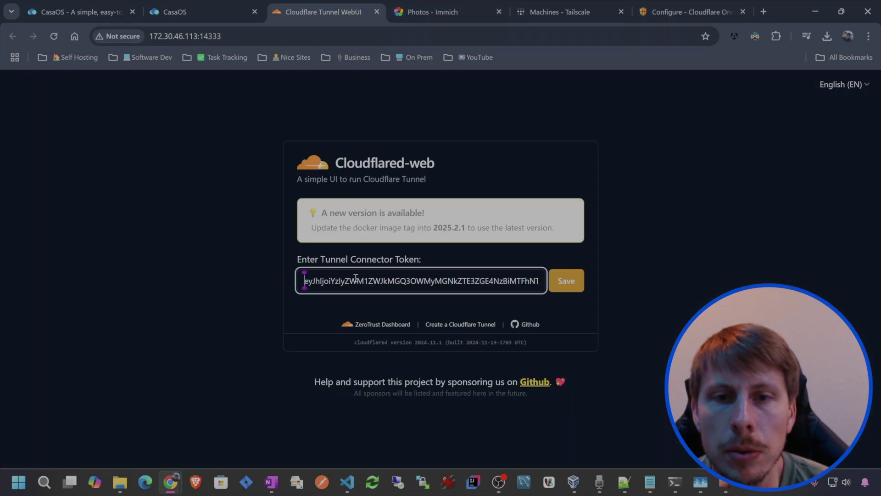
left_click(565, 281)
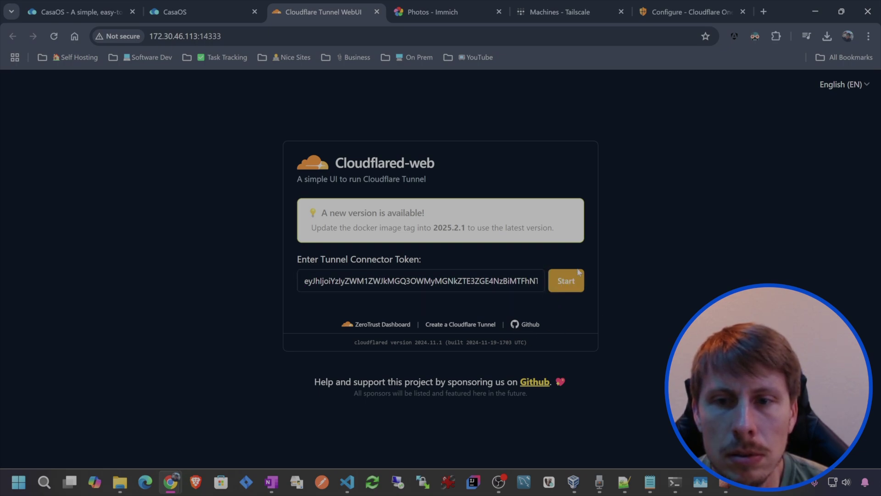
left_click(561, 289)
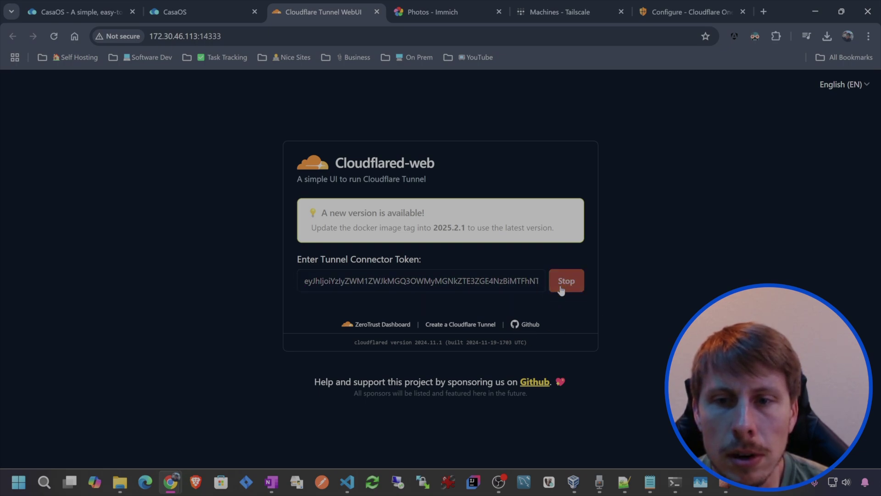
Step: Proceed to the tunnel's traffic routing in Cloudflare and set its public hostname to subdomain immich-casaos on domain wildebeastmedia.com
left_click(687, 14)
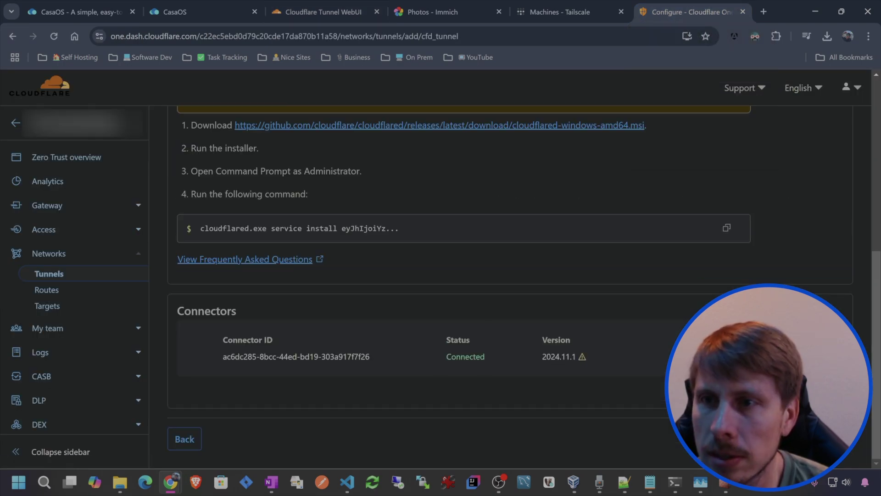
left_click(274, 249)
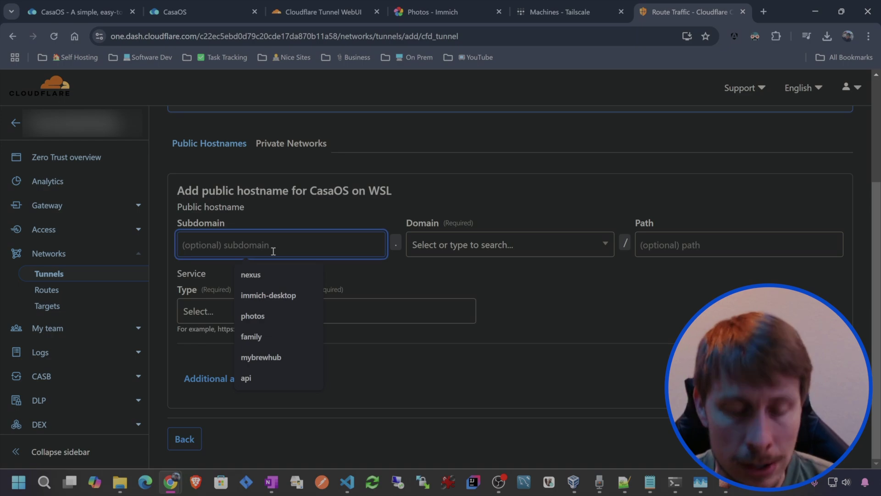
type("immi")
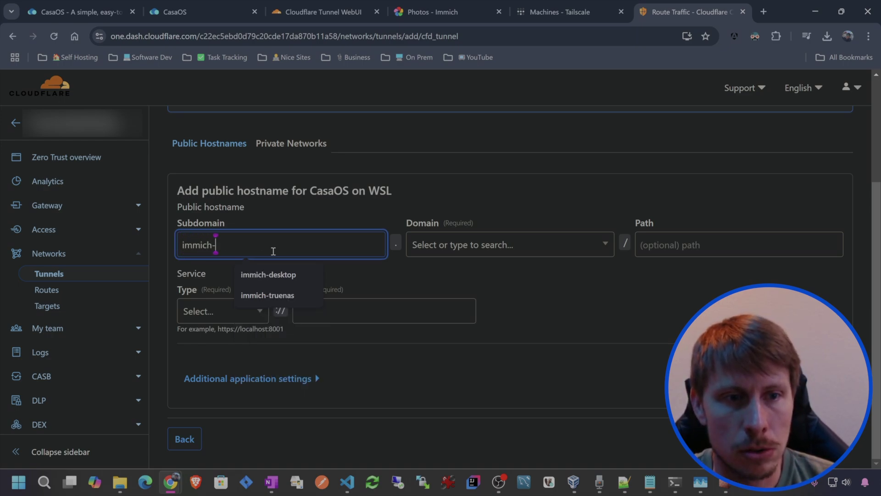
type("ch-")
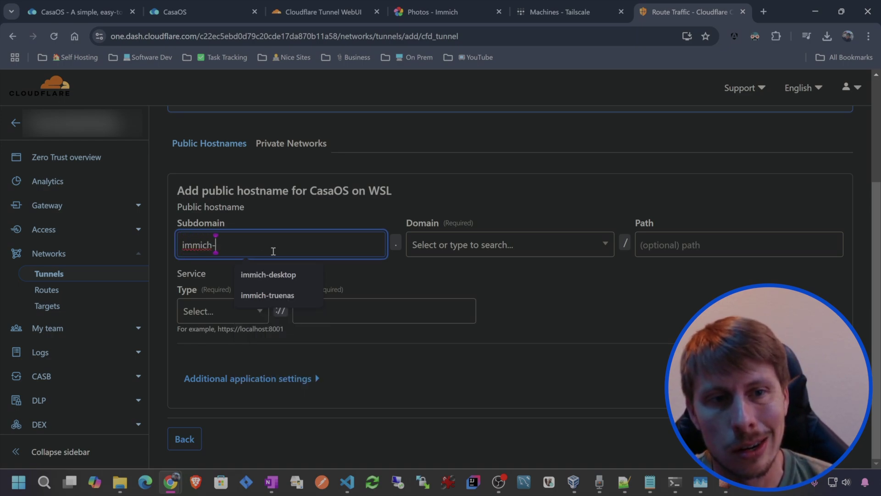
type("casaos")
key("Tab")
key("Down")
key("Return")
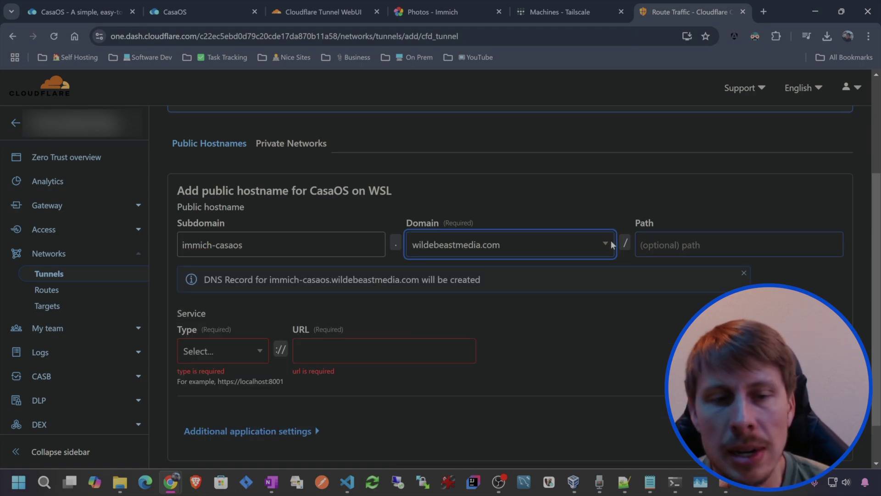
Step: Set the hostname's service type to HTTP and its URL to the CasaOS address 172.30.46.113:2284, and save the tunnel
left_click(223, 351)
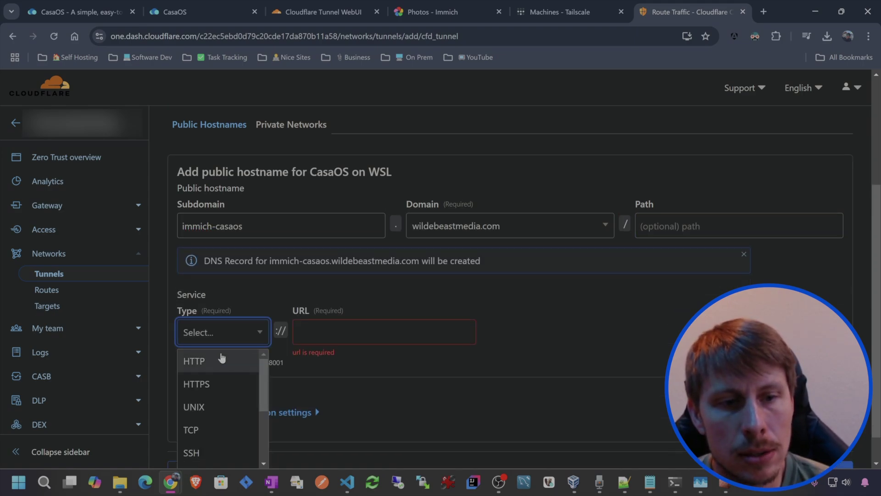
left_click(344, 332)
left_click(183, 12)
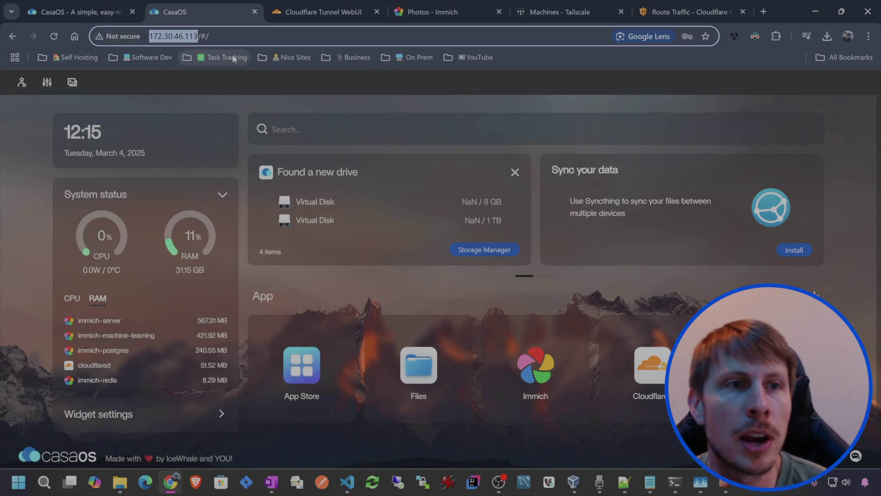
left_click(698, 13)
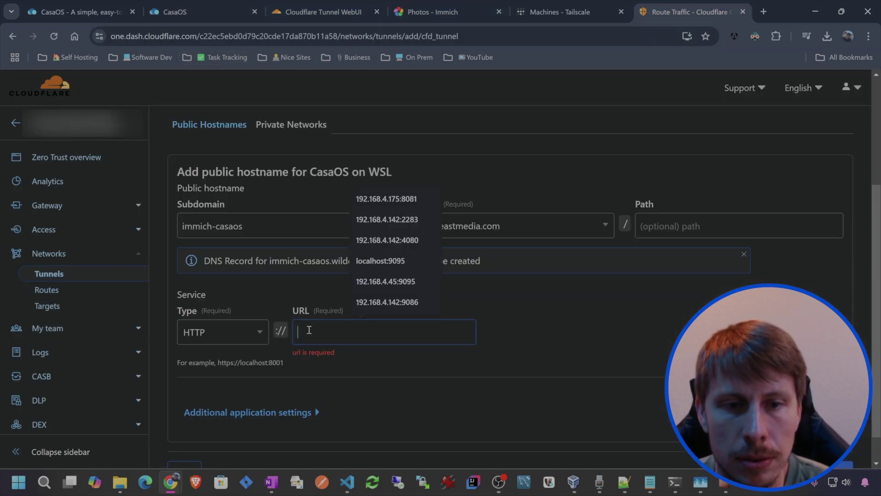
type("http://172.30.46.113/")
key("BackSpace")
type(":2")
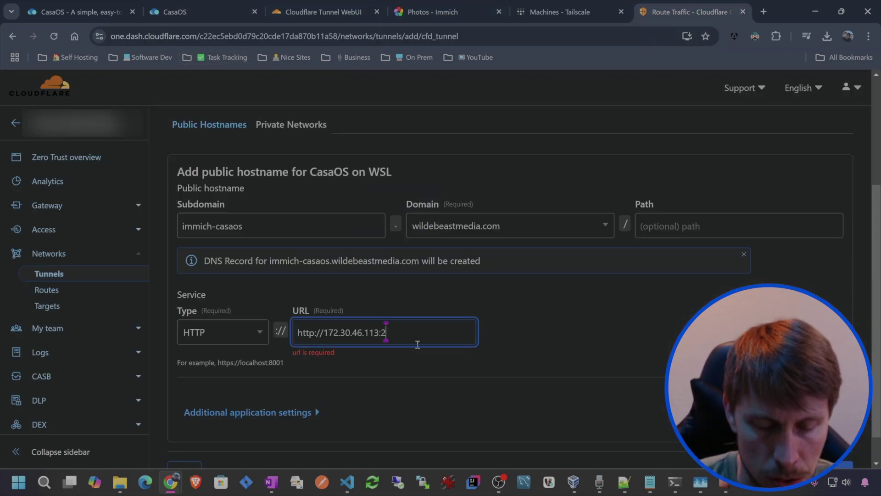
type("284")
left_click(321, 332)
key("BackSpace")
key("BackSpace")
key("BackSpace")
key("BackSpace")
key("BackSpace")
key("BackSpace")
key("BackSpace")
key("Return")
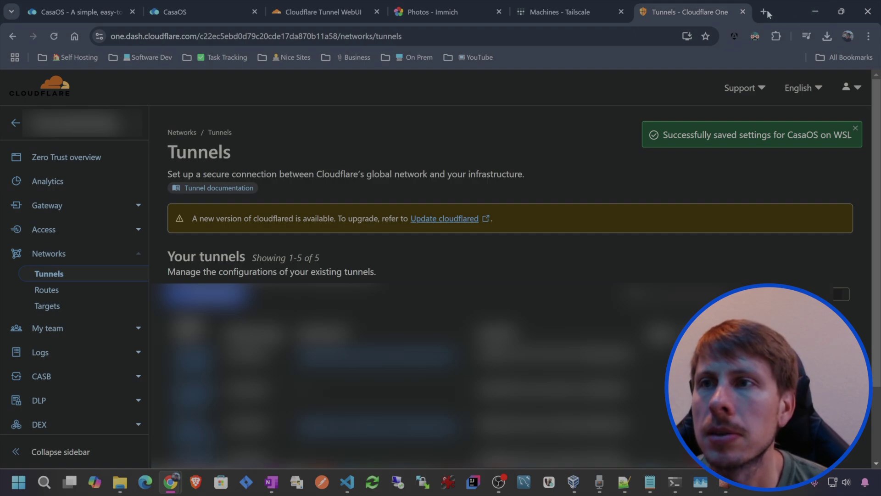
Step: Open immich-casaos.wildebeastmedia.com in a new browser tab to test public access to Immich
key("ctrl+t")
type("immich-casaos")
type(".wildebeastmedia.com")
key("Return")
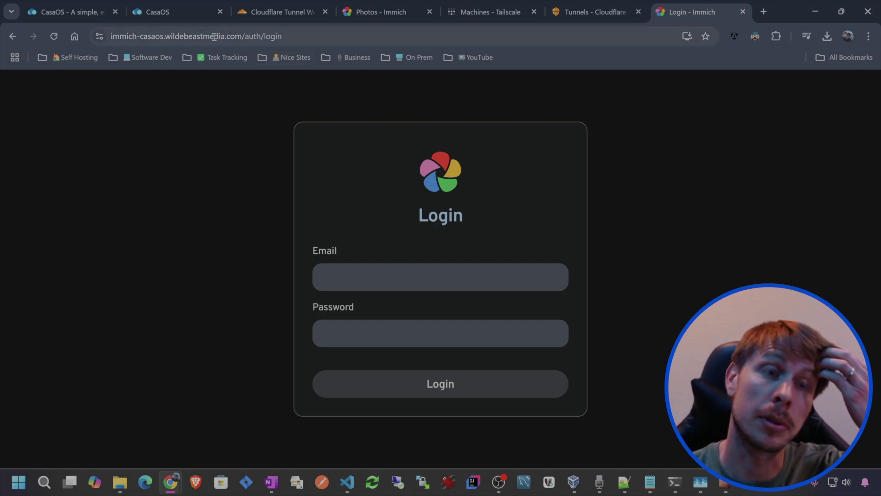
Step: Return to the CasaOS dashboard, search the App Store for kopia and install Kopia
left_click(165, 17)
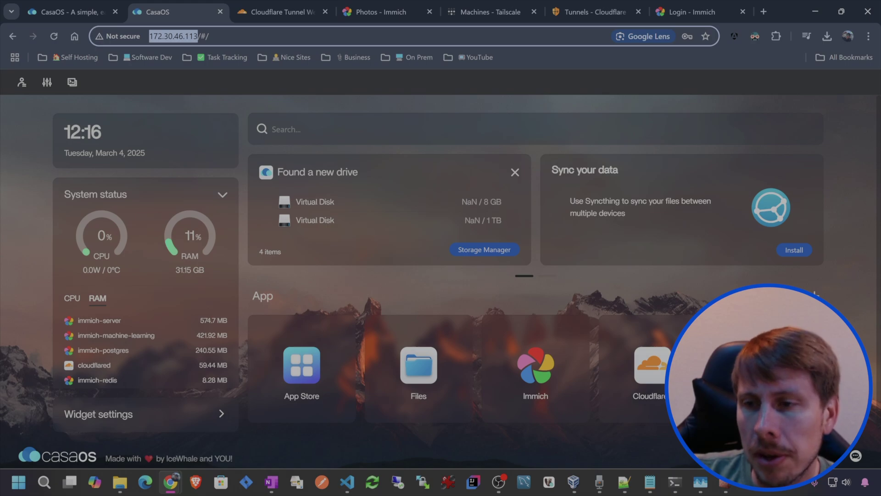
left_click(302, 367)
type("kopia")
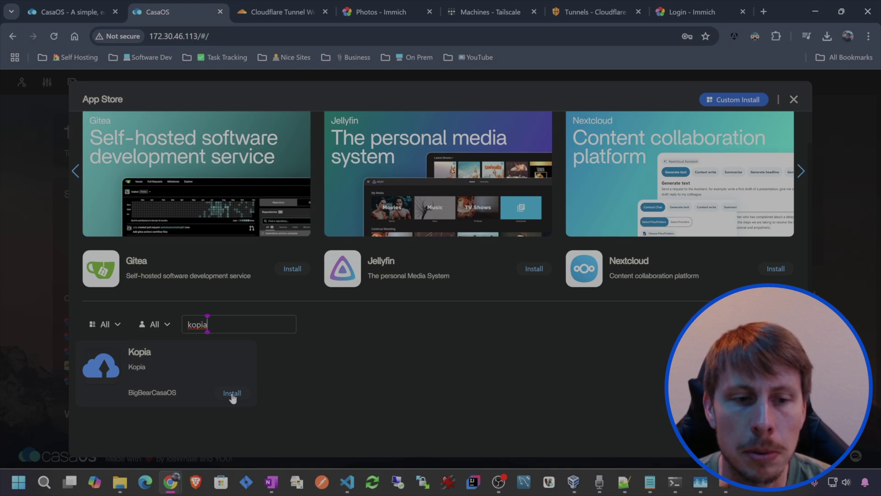
left_click(232, 393)
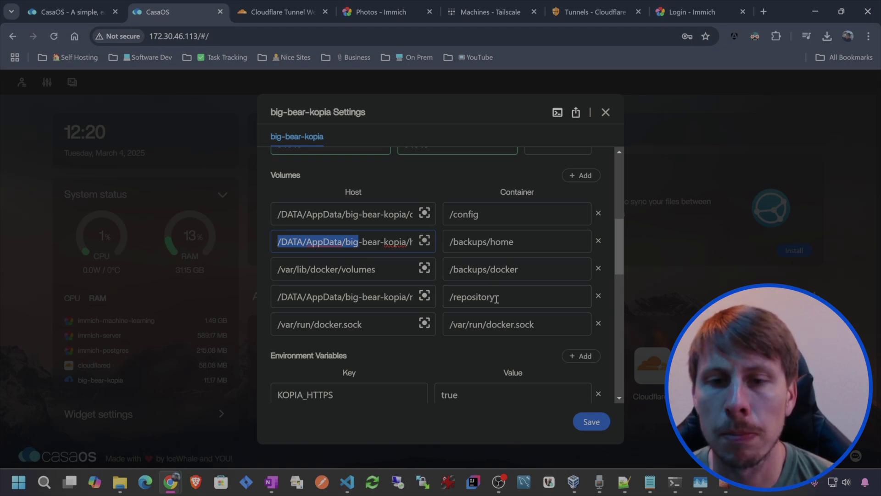
Step: Switch to File Explorer and create a folder named kopia at the root of the C: drive
left_click_drag(499, 296, 488, 296)
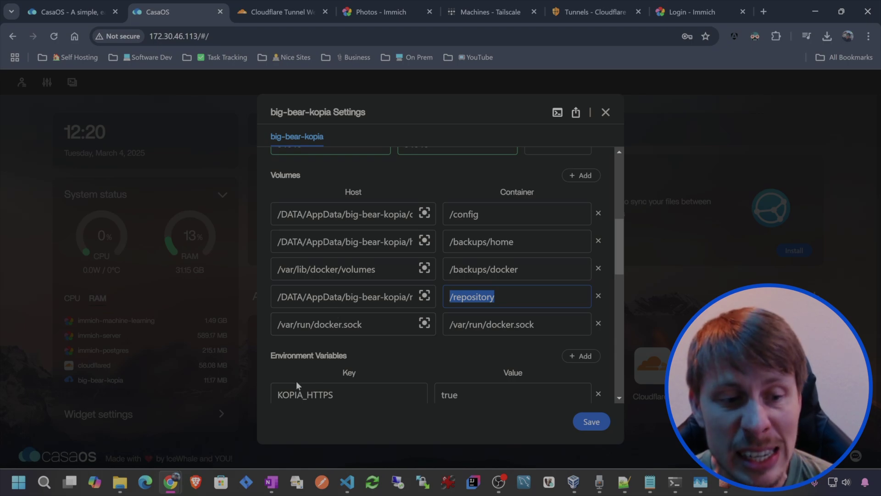
key("alt+Tab")
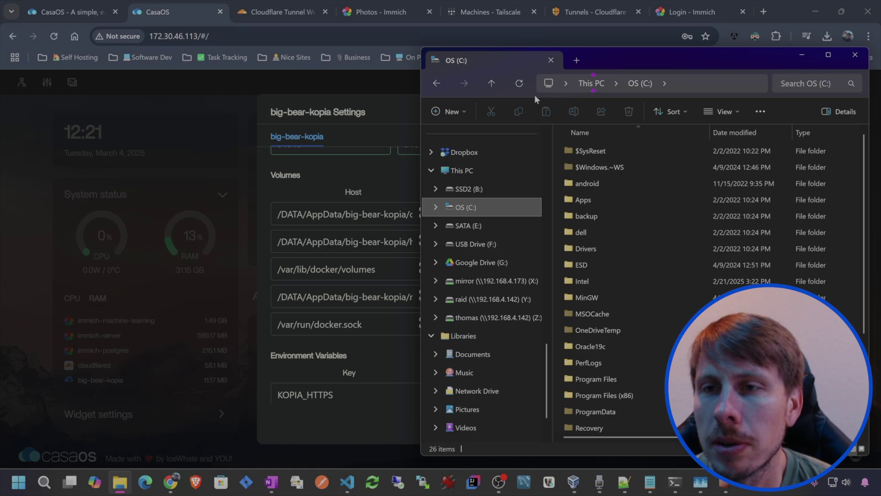
left_click(450, 112)
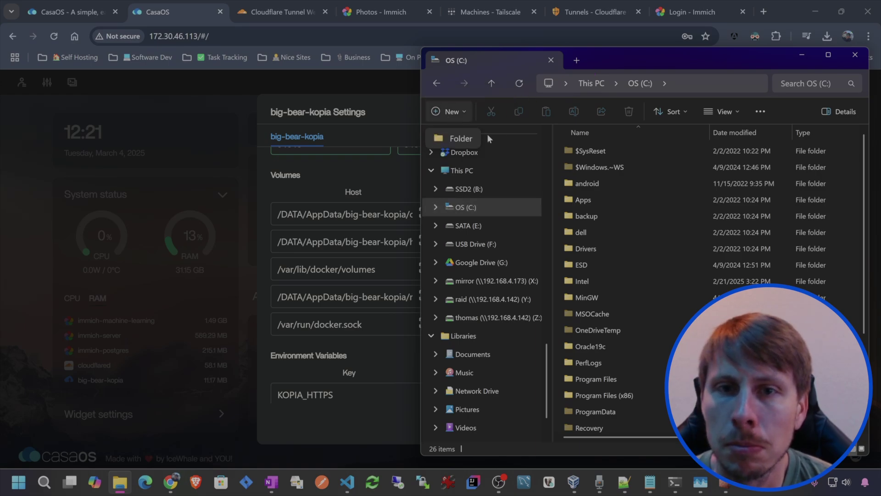
key("Escape")
key("alt+d")
key("Escape")
key("ctrl+shift+n")
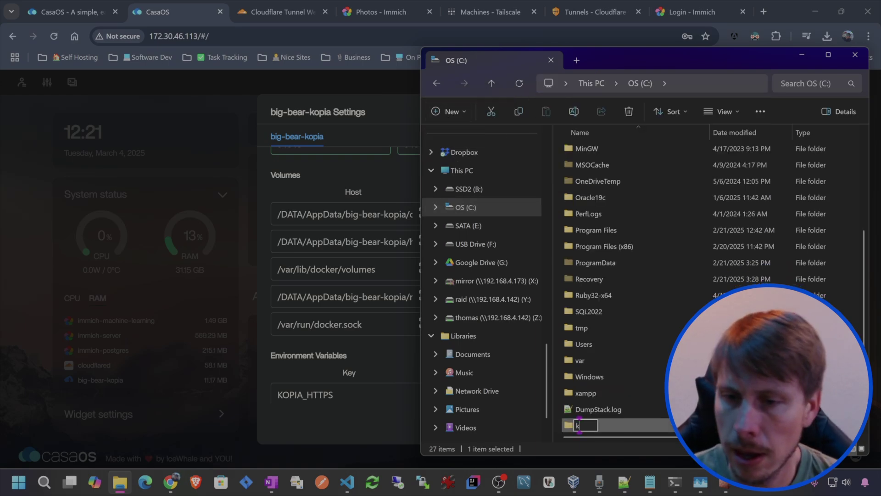
type("kopia")
key("Return")
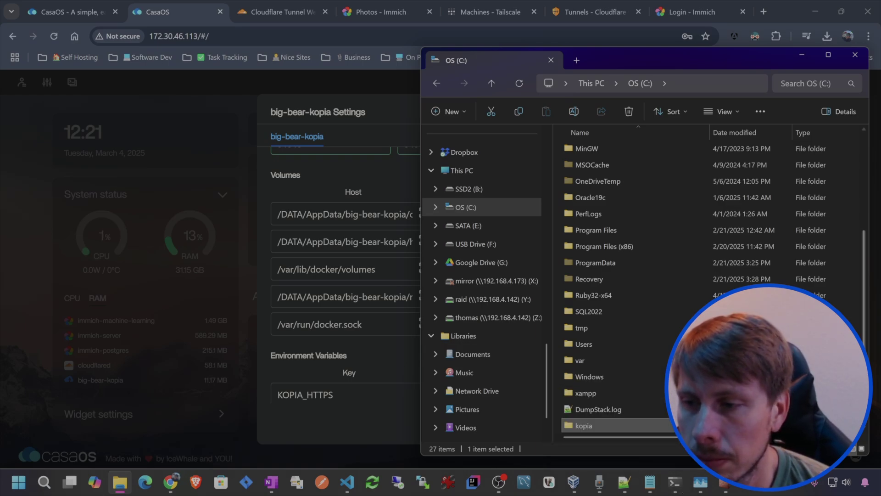
Step: Switch to the Ubuntu terminal, list the root directory, and change into /mnt to list its mounted drives
mouse_move(674, 482)
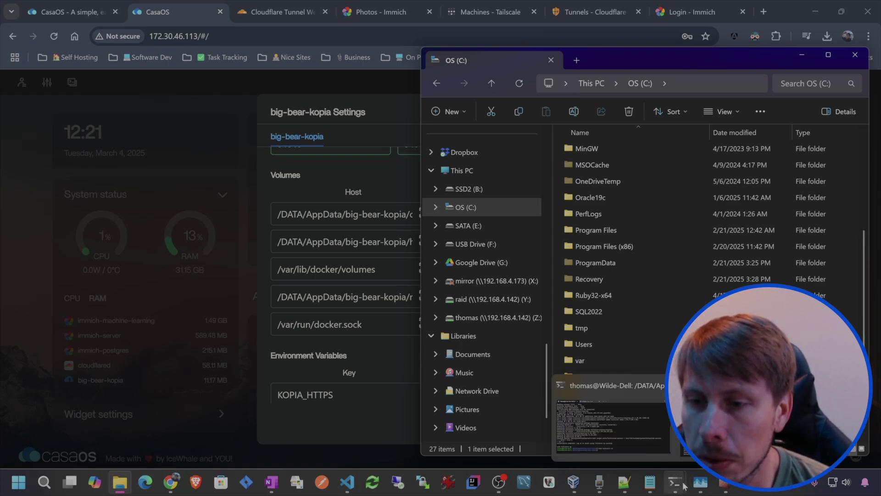
left_click(604, 411)
type("cd")
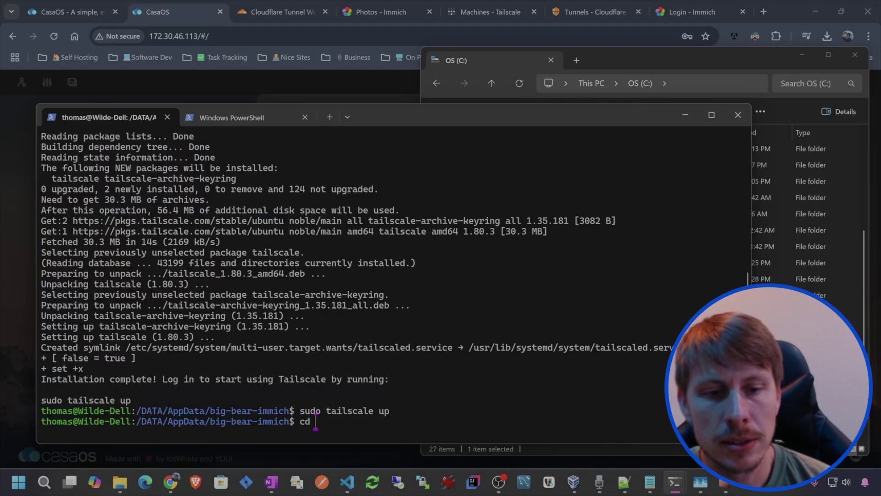
type(" /")
key("Return")
type("ls")
key("Return")
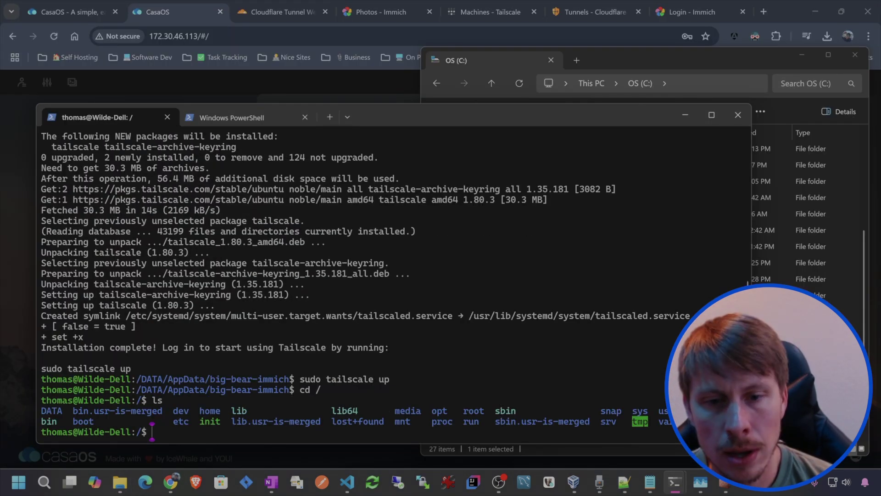
type("cd mnt")
key("Return")
type("ls")
key("Return")
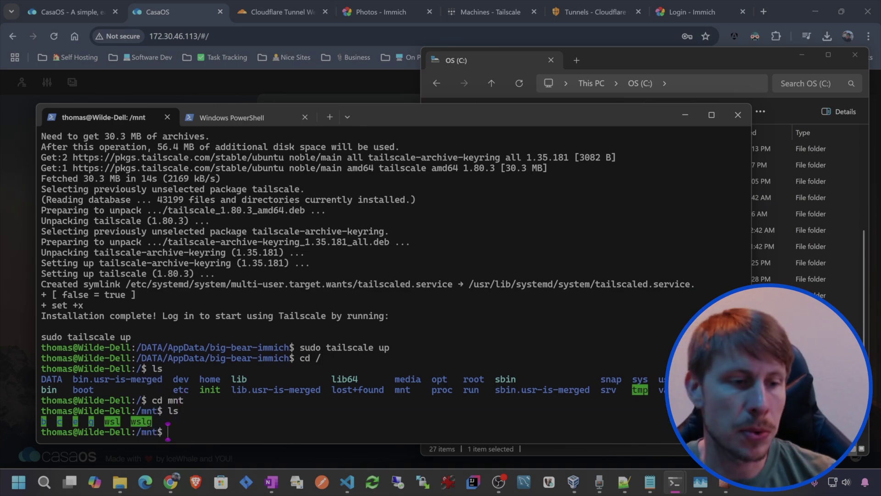
Step: Change into the c drive mount, list its contents, enter the kopia folder and copy the path /mnt/c/kopia
type("cd c")
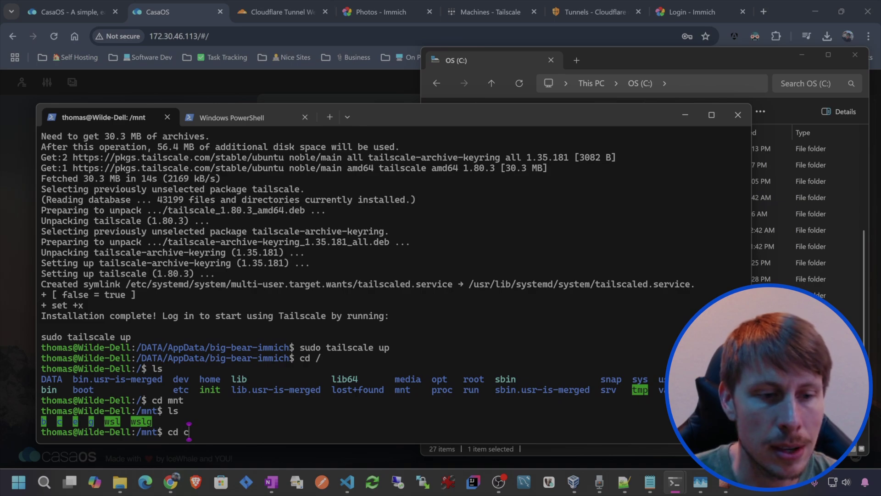
key("Return")
type("ls")
key("Return")
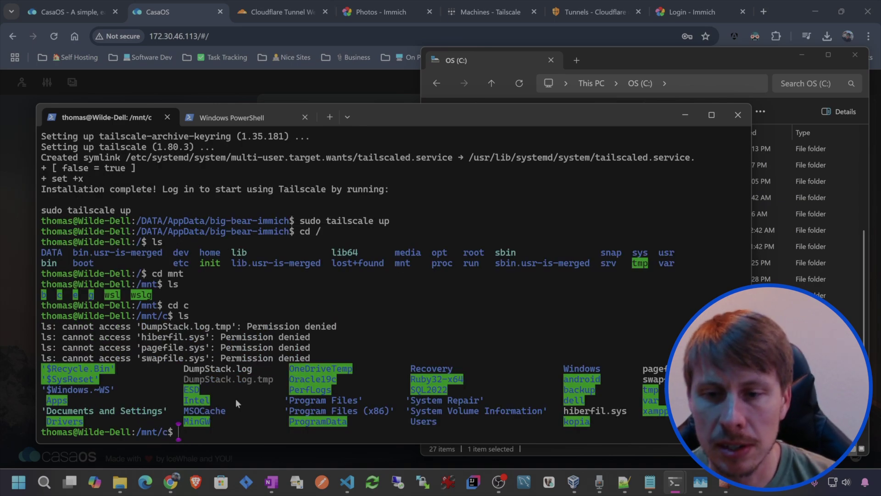
type("cd kopia")
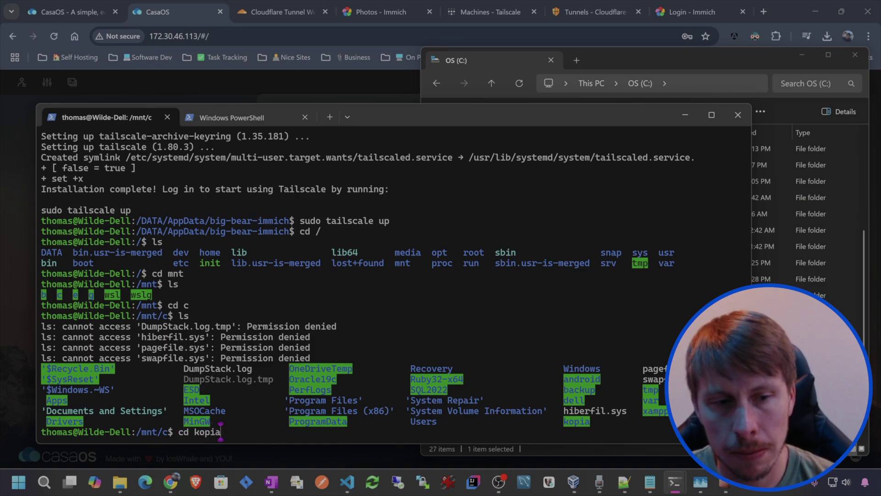
key("Return")
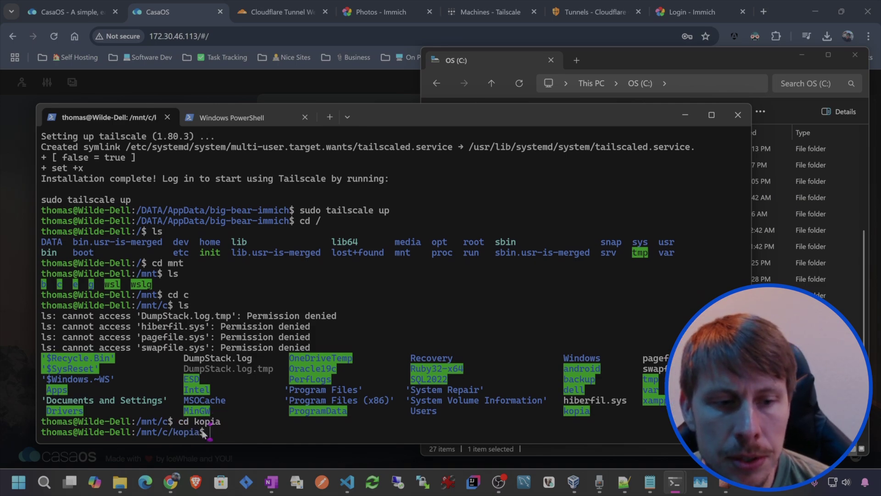
left_click_drag(204, 433, 139, 436)
key("ctrl+c")
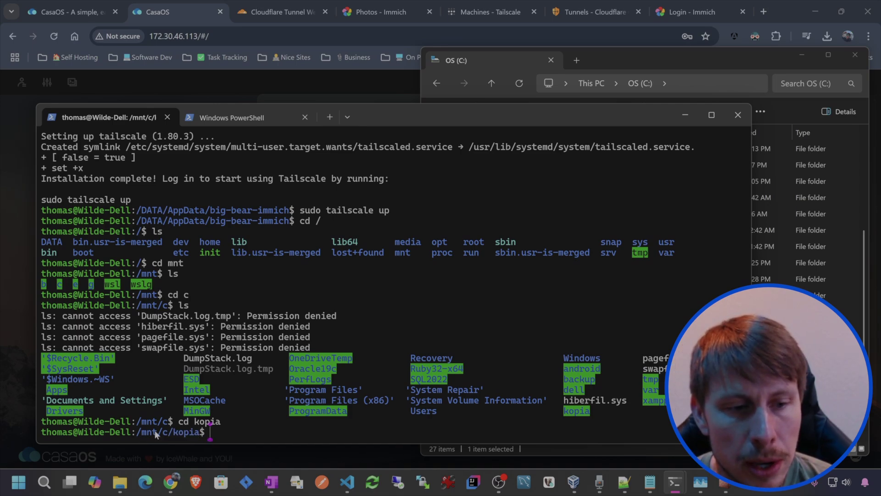
Step: Back in Kopia's CasaOS settings, set the host path of the /repository volume to /mnt/c/kopia and save
left_click(781, 10)
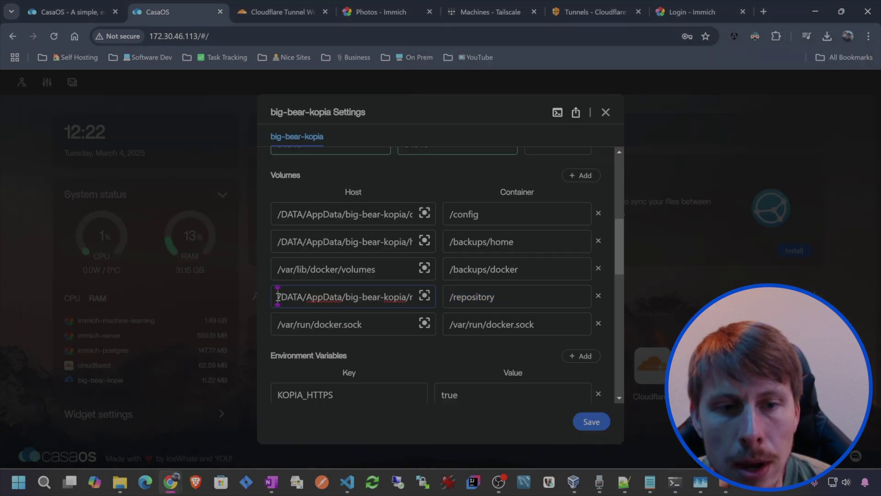
left_click_drag(278, 296, 431, 297)
key("ctrl+v")
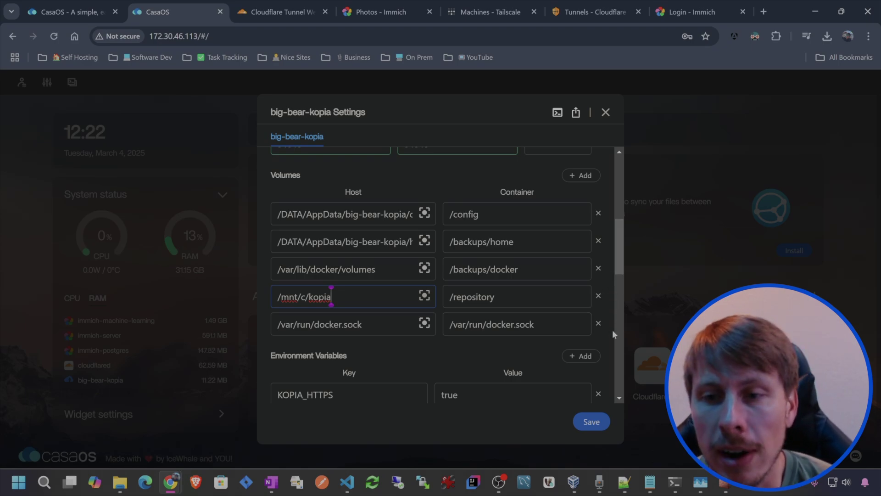
double_click(301, 297)
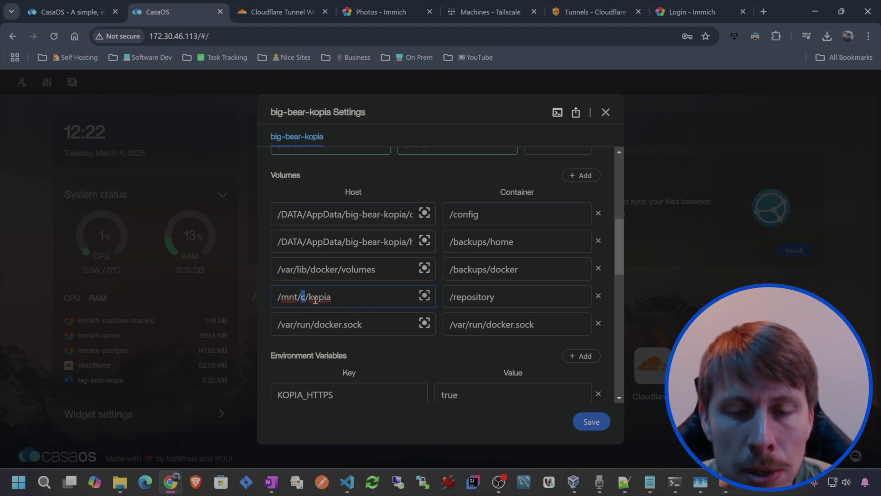
left_click(591, 421)
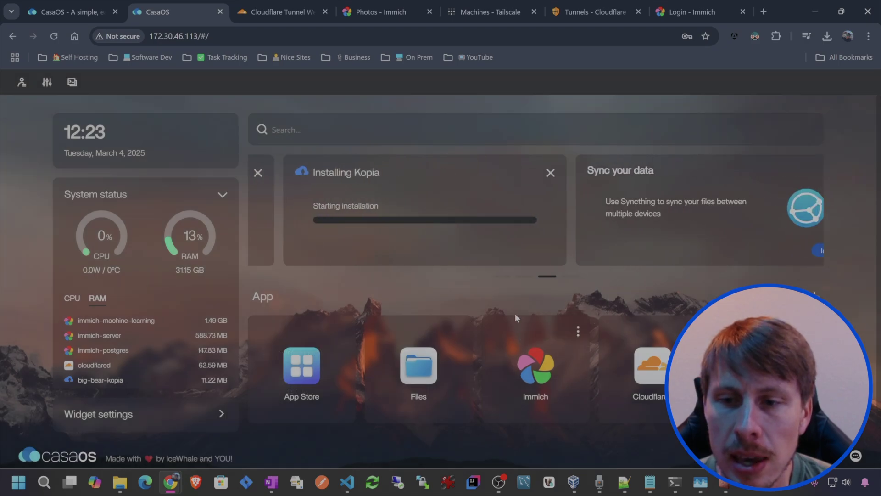
Step: Copy the host path of the /usr/src/app/upload volume from Immich's immich-server settings, and close the settings
left_click(579, 333)
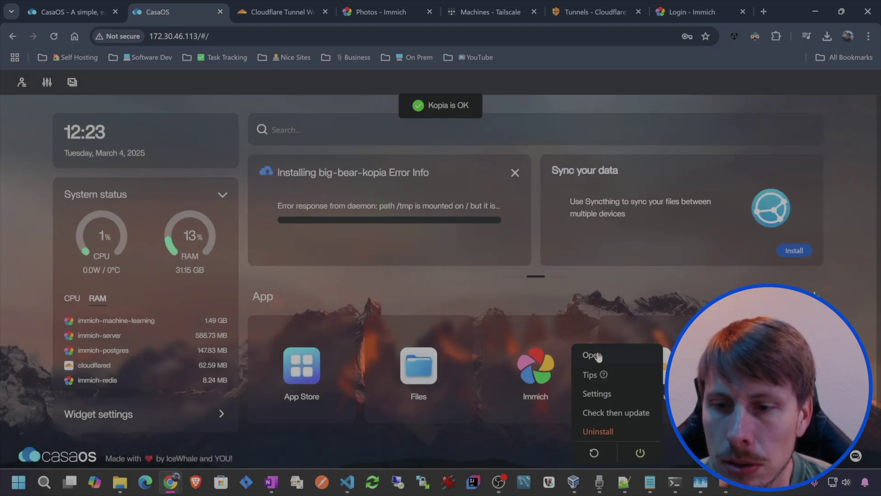
left_click(617, 396)
scroll(392, 289, "down", 10)
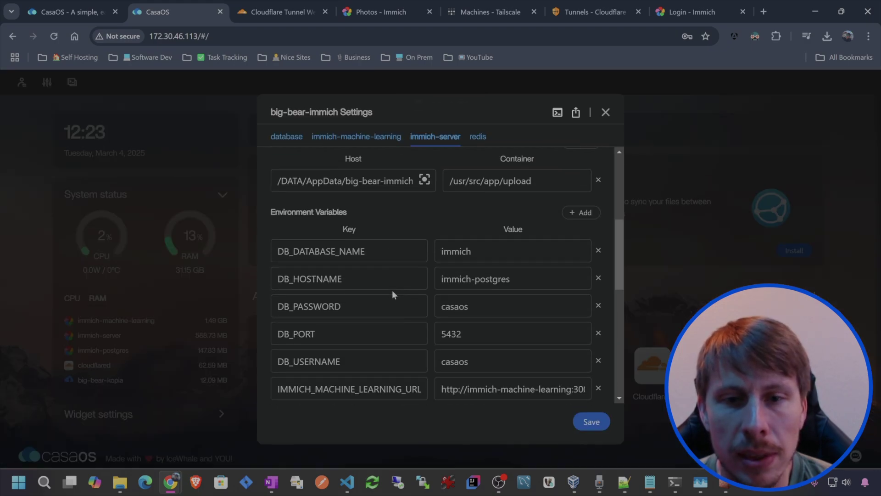
scroll(392, 290, "up", 10)
left_click_drag(279, 296, 378, 302)
left_click(381, 295)
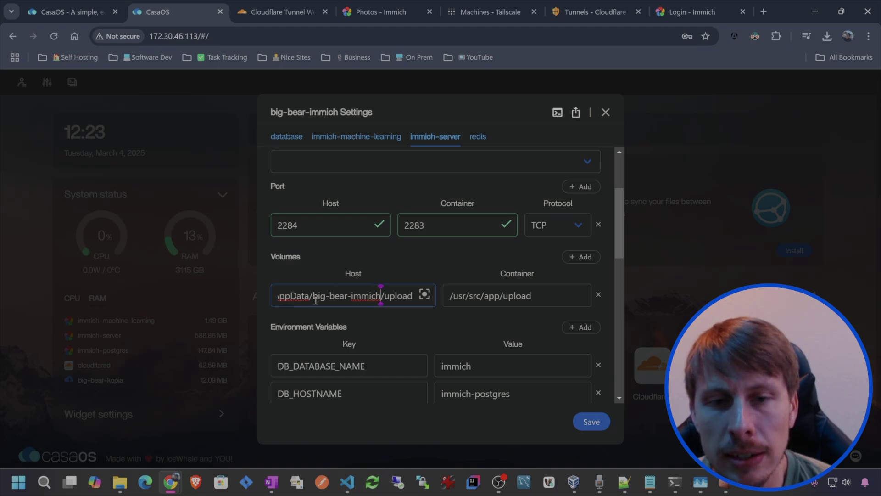
left_click_drag(413, 296, 273, 300)
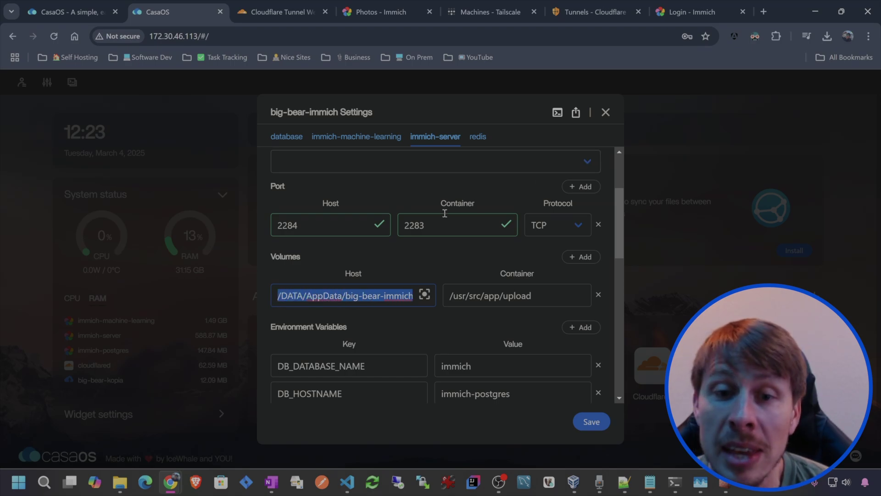
left_click(604, 114)
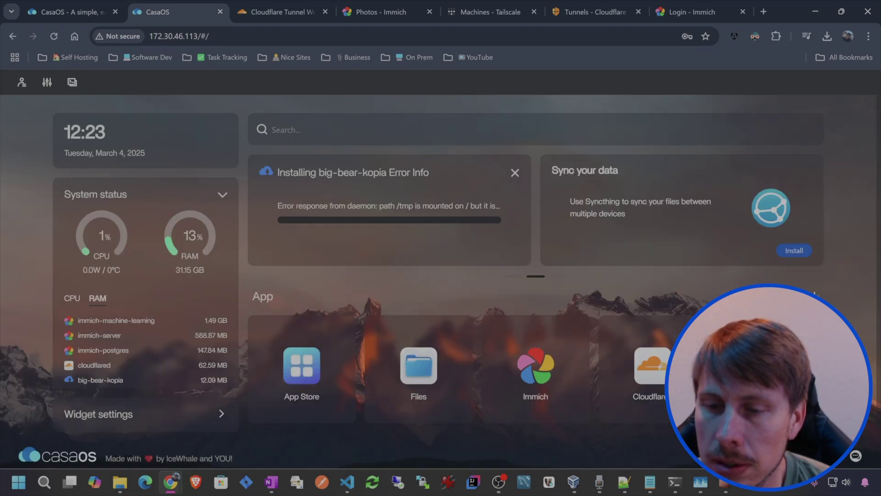
Step: Add a volume to Kopia's settings mapping host path /DATA/AppData/big-bear-immich/upload to container path /immich, and save
scroll(426, 224, "down", 5)
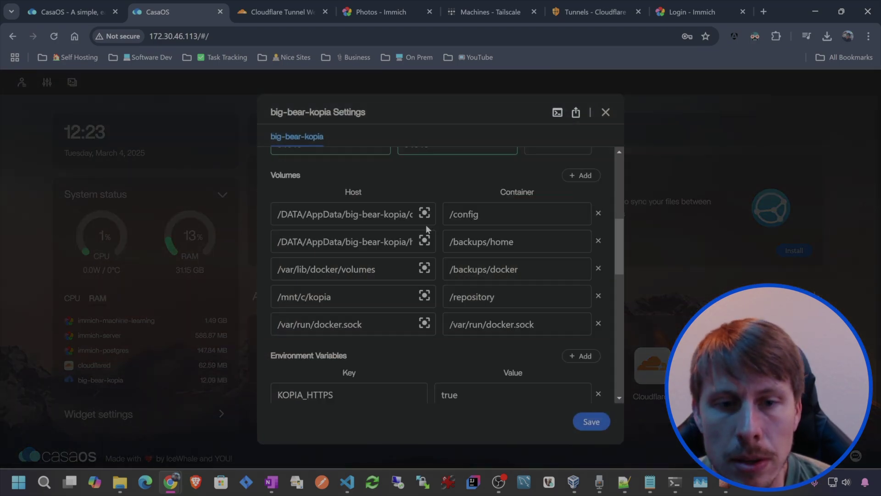
left_click(583, 175)
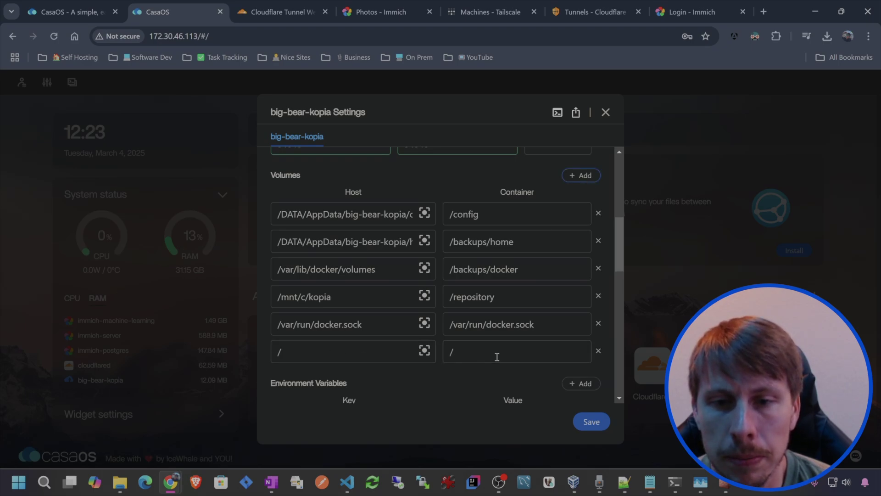
left_click(294, 354)
key("ctrl+v")
left_click_drag(341, 352, 437, 356)
left_click(306, 352)
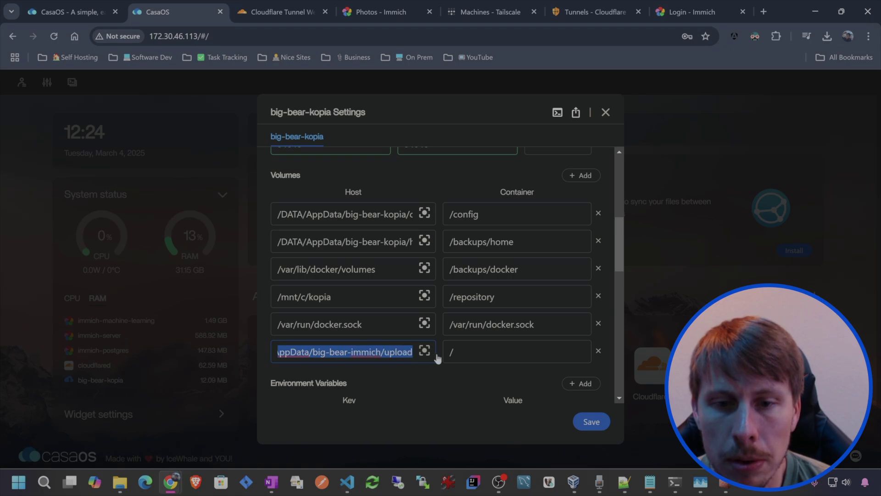
left_click(481, 356)
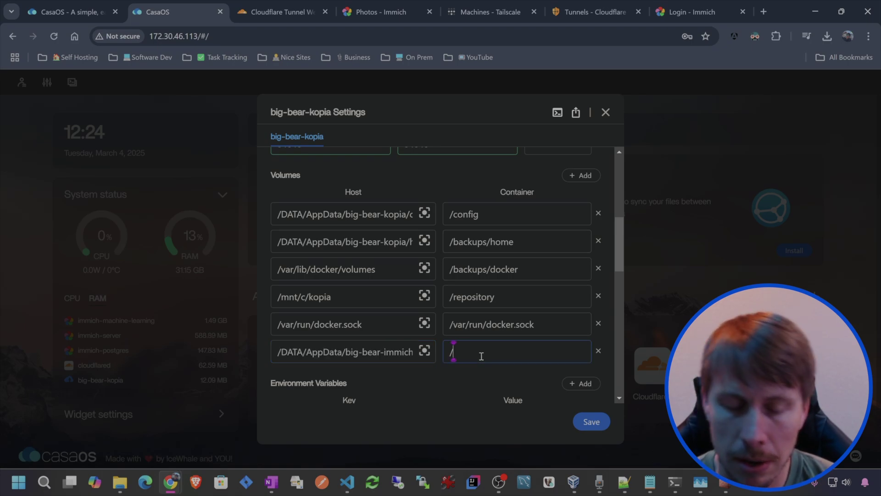
type("/immich")
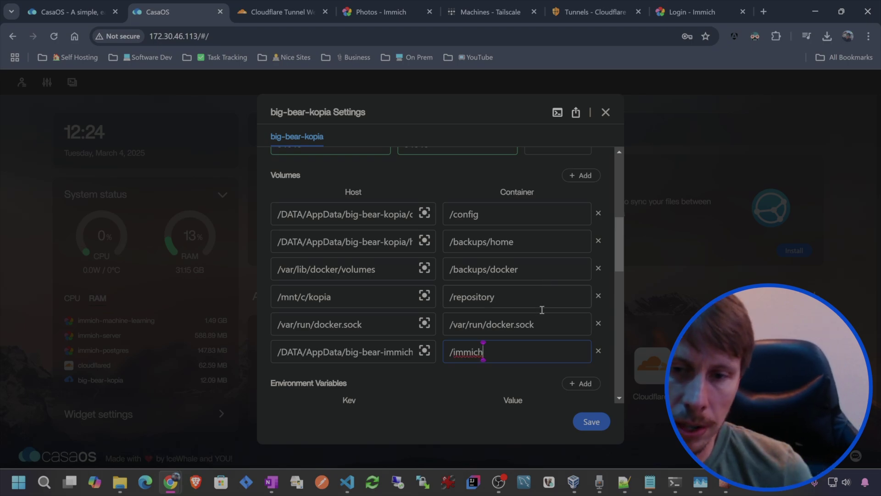
left_click(590, 424)
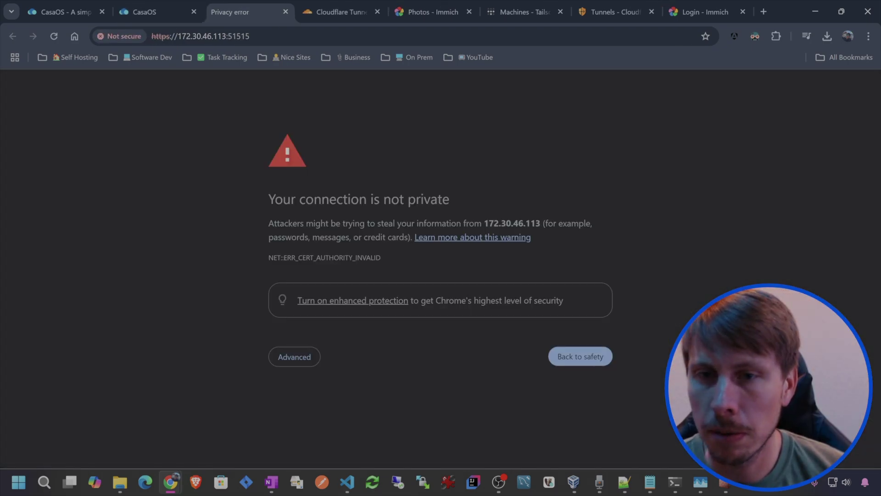
left_click(297, 366)
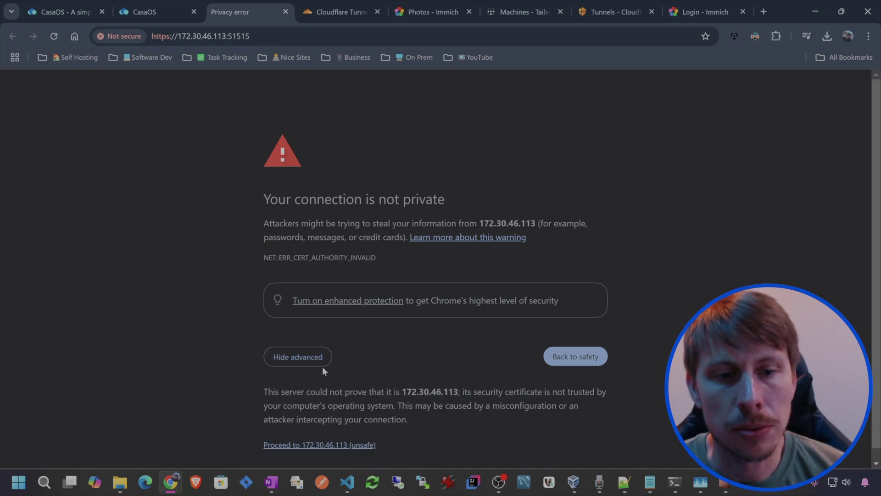
left_click(318, 433)
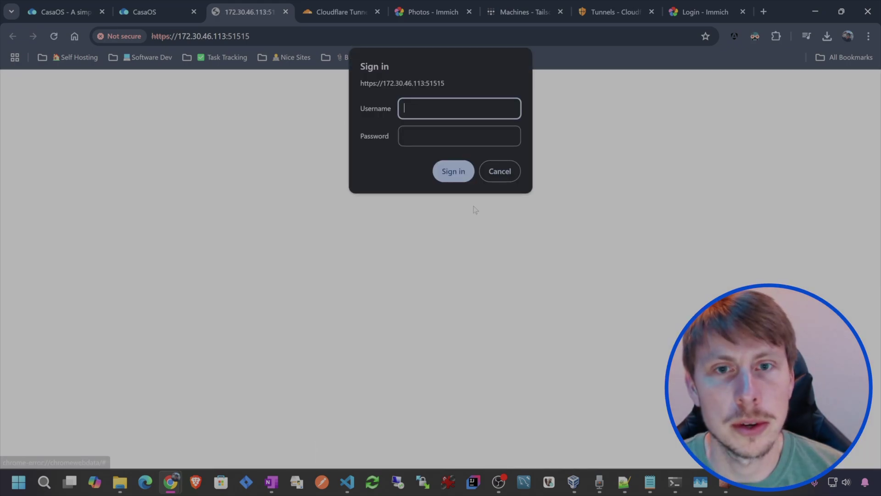
Step: Look up the Kopia UI username and password in the environment variables of its CasaOS settings, and return to Kopia's page
left_click(163, 12)
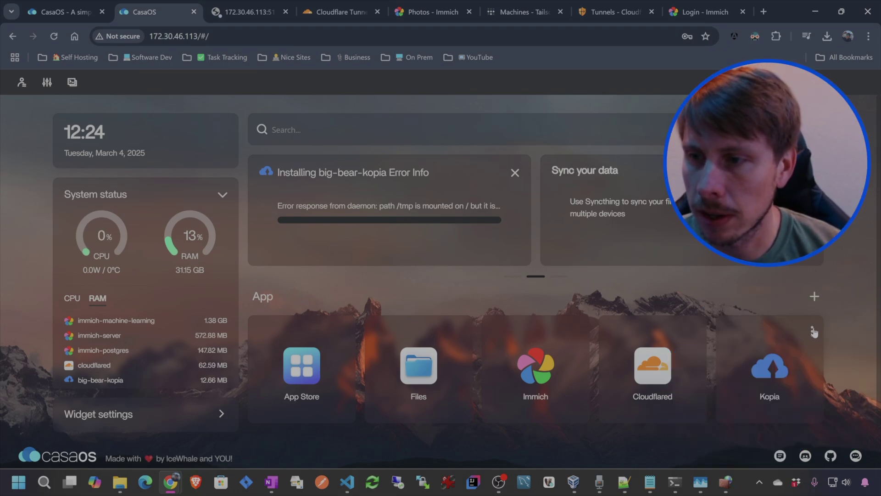
left_click(812, 324)
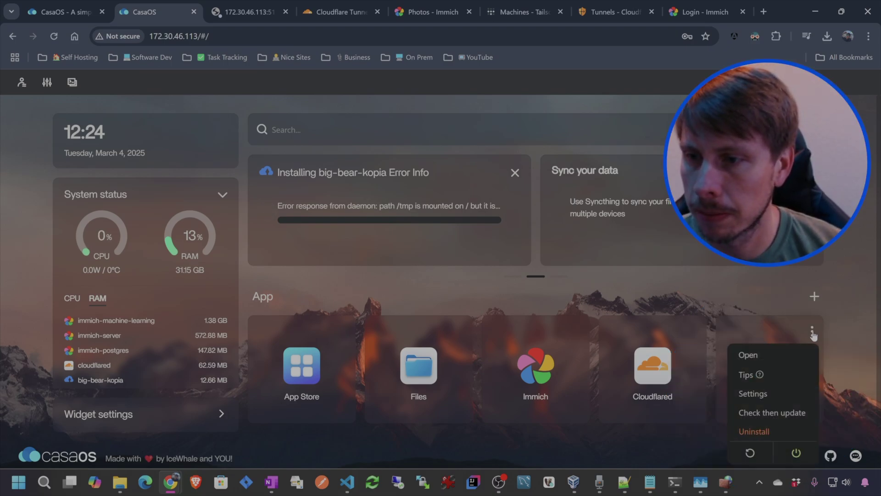
left_click(761, 394)
scroll(473, 340, "down", 10)
left_click_drag(472, 338, 419, 333)
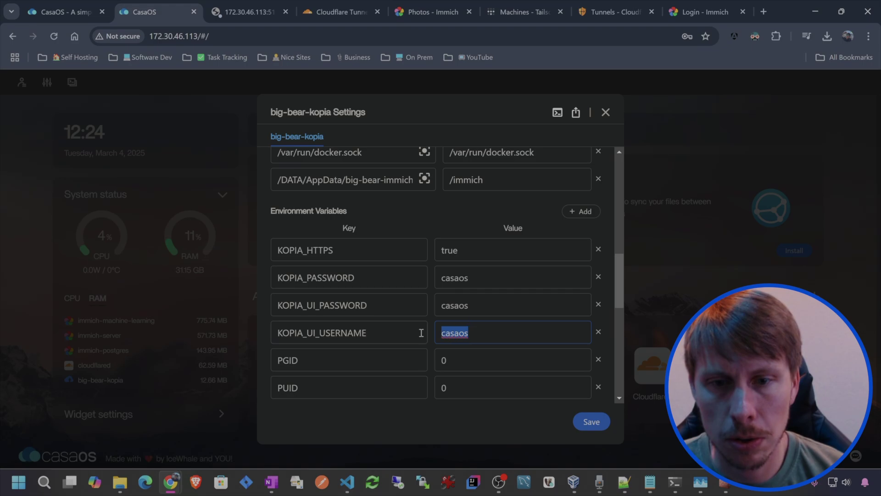
left_click(247, 11)
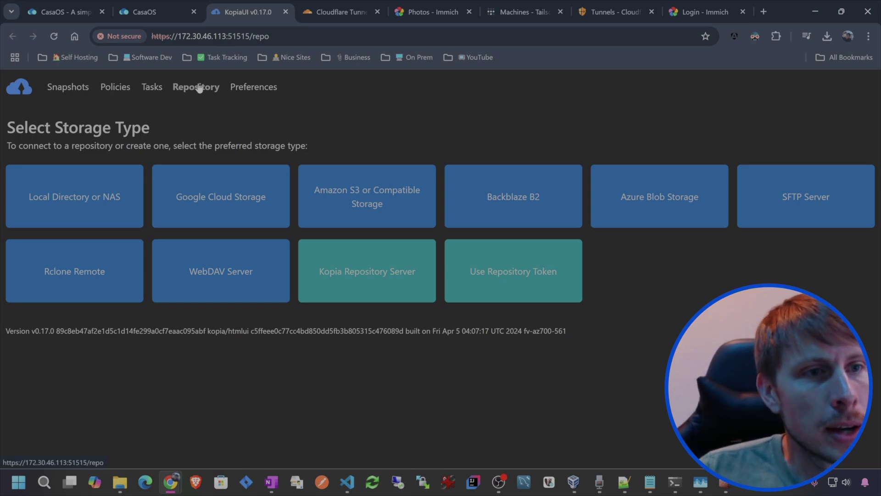
Step: Choose a local directory or NAS as the repository storage, with /repository as the directory path
left_click(64, 207)
left_click(161, 156)
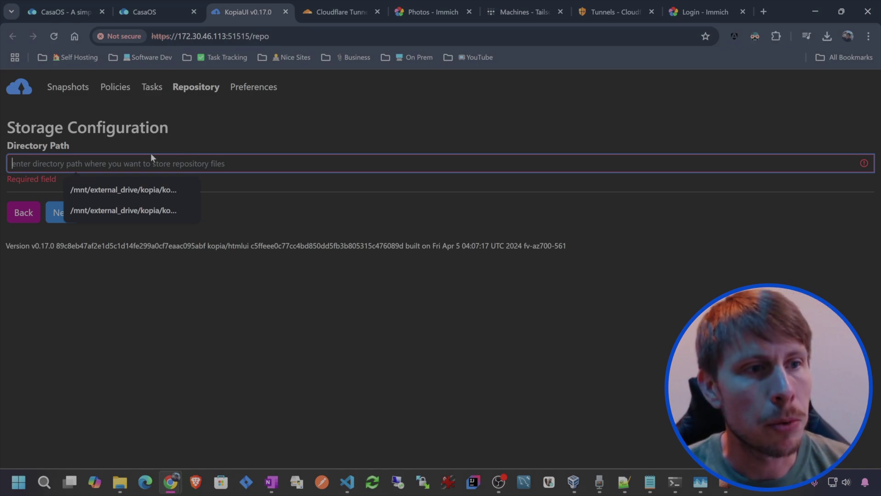
type("/repository")
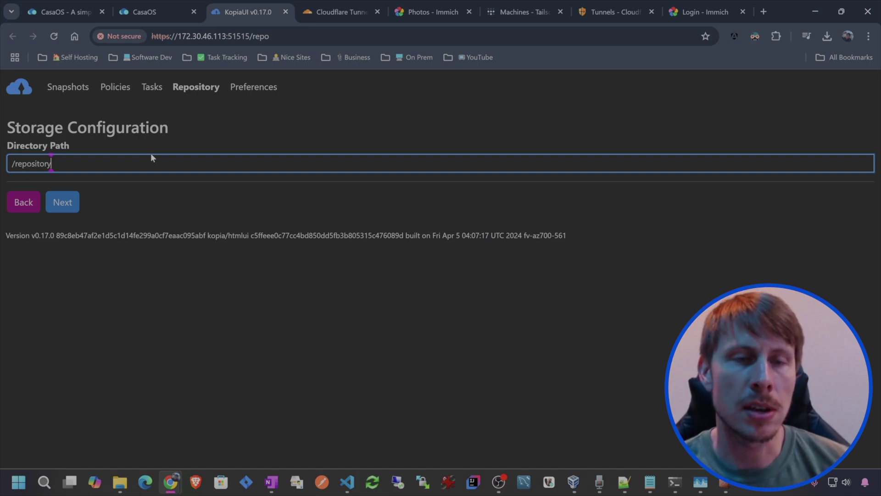
left_click(72, 201)
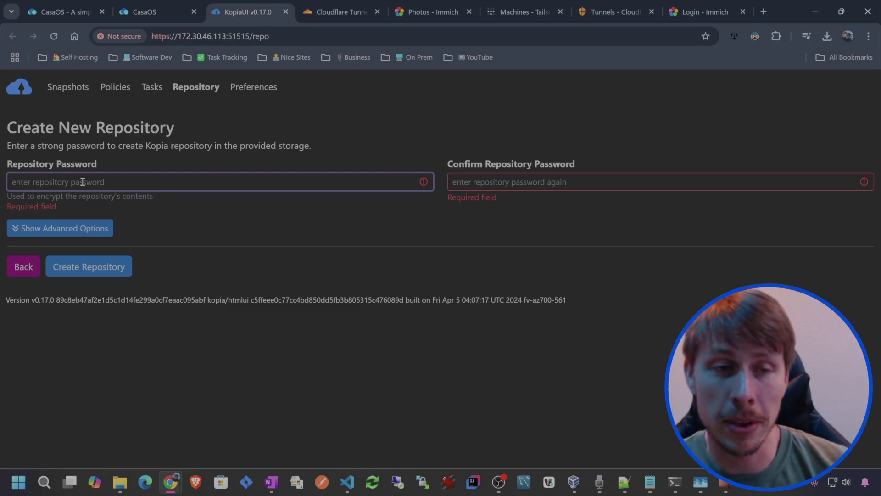
Step: Enter and confirm the repository password, and create the new repository
type("••••••••")
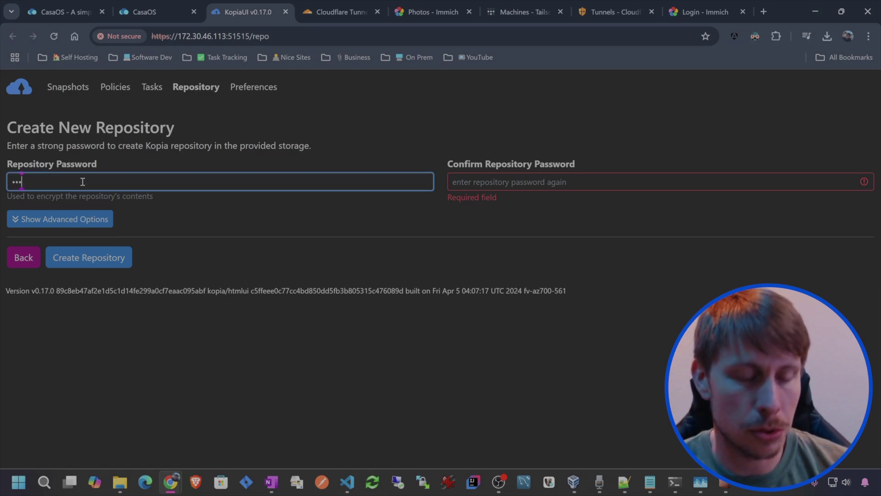
key("Tab")
key("ctrl+v")
left_click(117, 261)
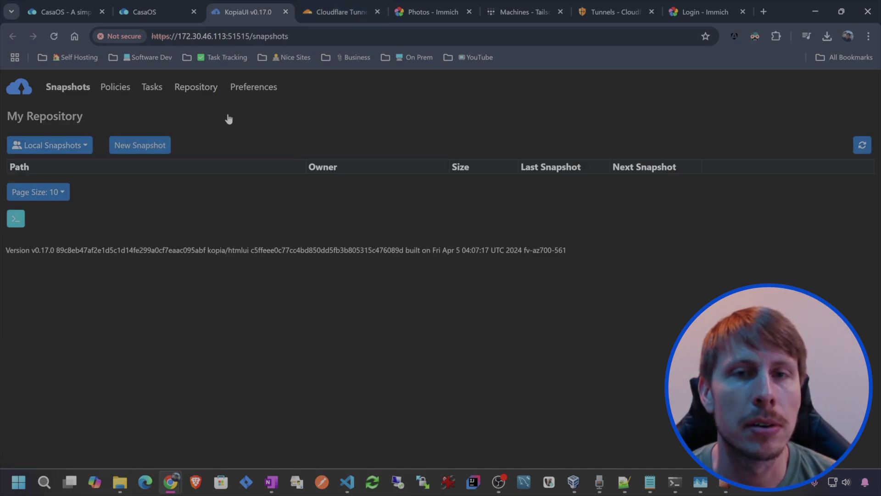
Step: Start a new snapshot for the path /immich and run a size estimate on it
left_click(149, 146)
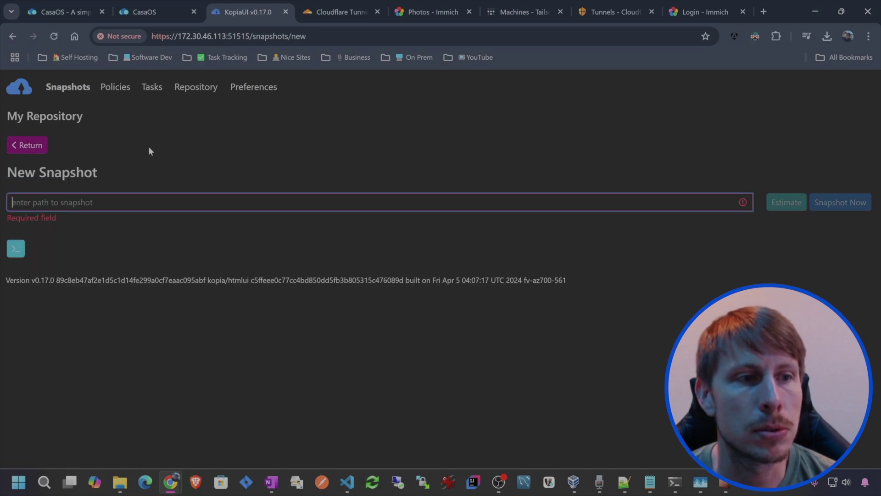
left_click(79, 202)
type("/")
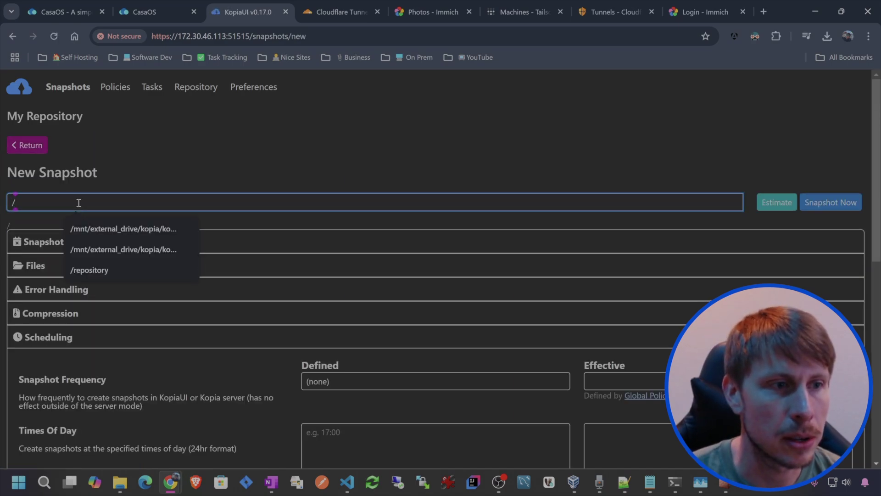
type("imm")
key("BackSpace")
key("BackSpace")
key("BackSpace")
type("immi")
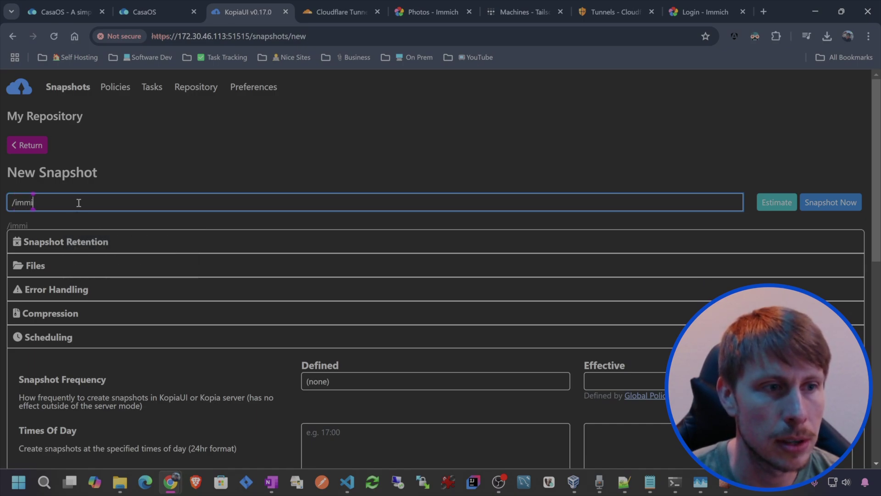
type("ch")
scroll(467, 148, "down", 1)
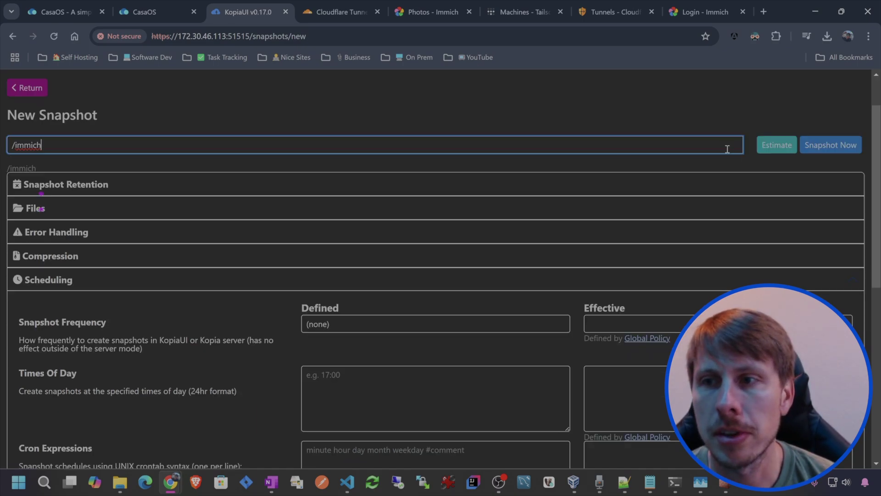
left_click(778, 145)
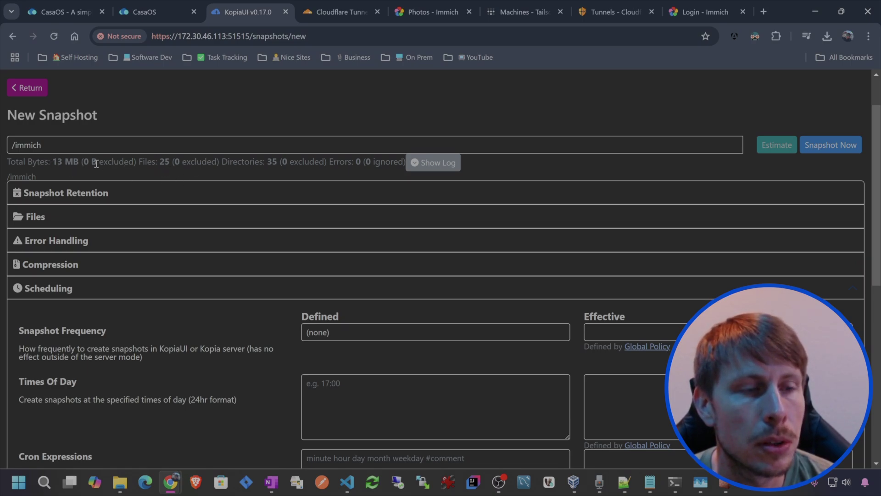
Step: Set the snapshot frequency in the /immich scheduling policy to every hour
scroll(242, 143, "down", 4)
left_click(367, 160)
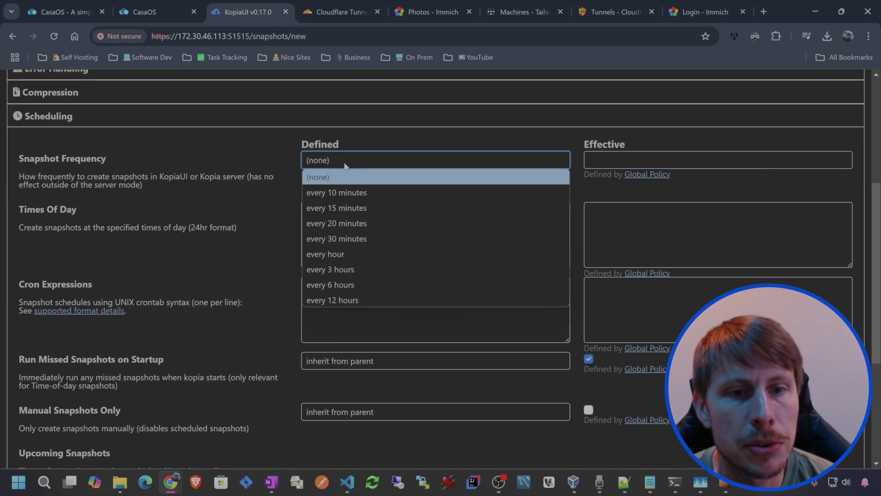
left_click(349, 253)
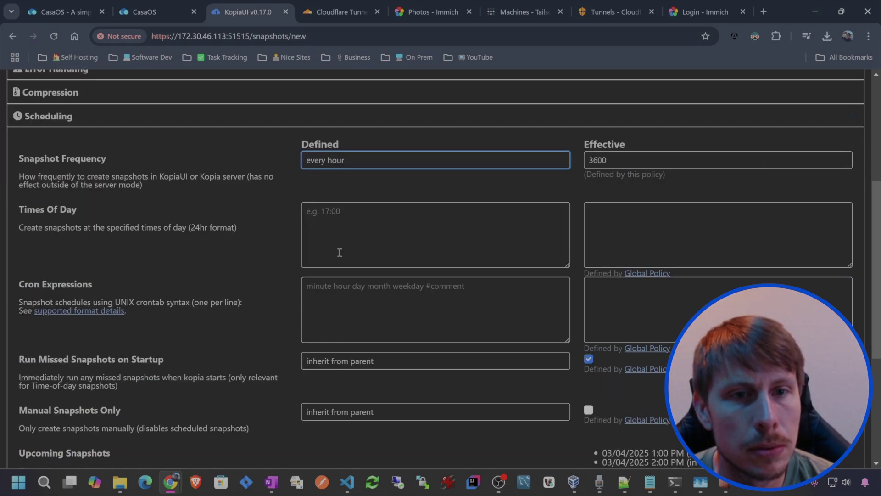
Step: In the snapshot retention policy, define 10 latest snapshots and 3 daily snapshots
scroll(270, 176, "up", 5)
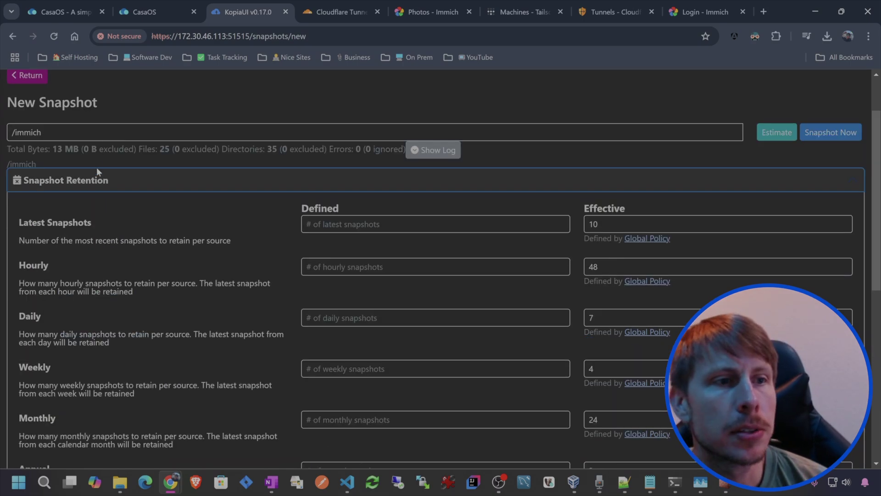
left_click(391, 224)
type("10")
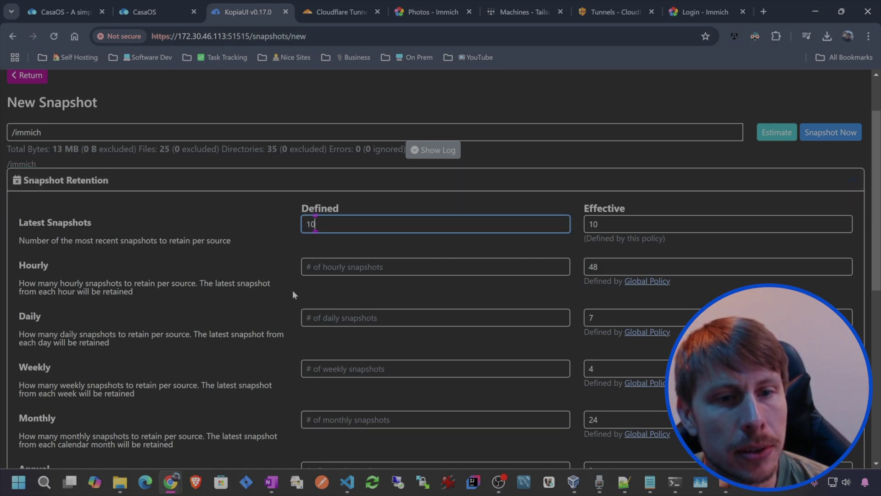
key("Tab")
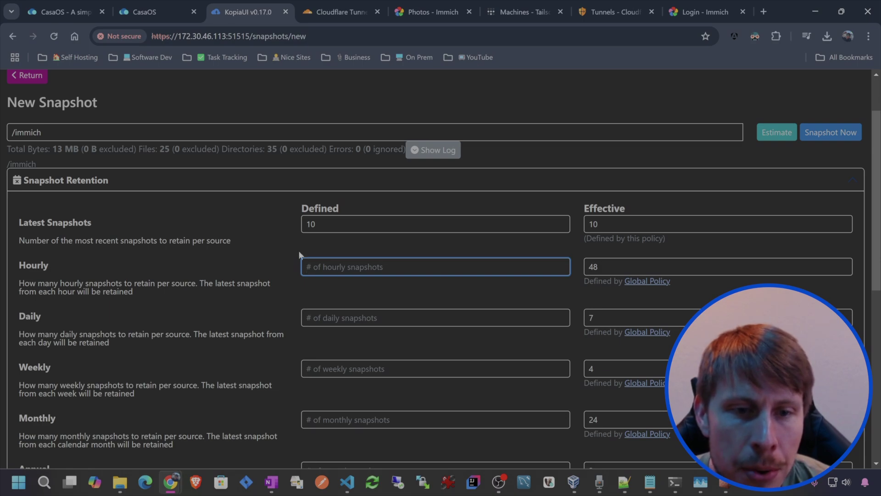
left_click(347, 317)
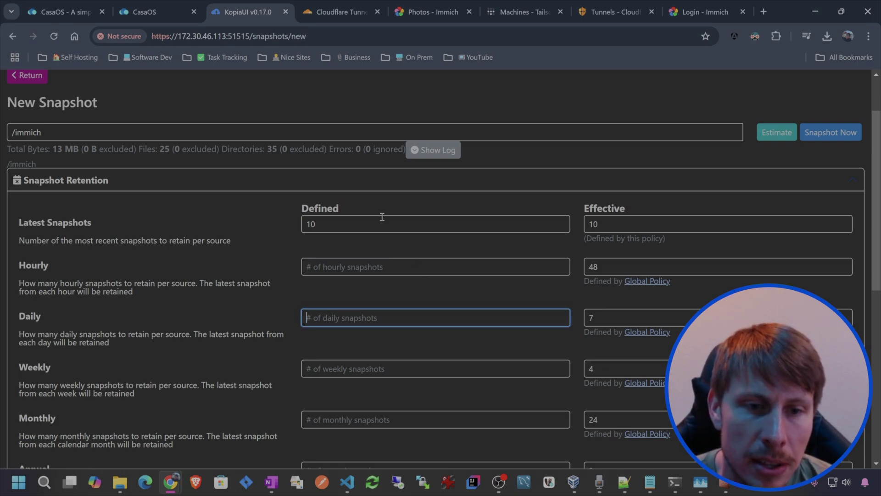
scroll(383, 216, "down", 1)
type("7")
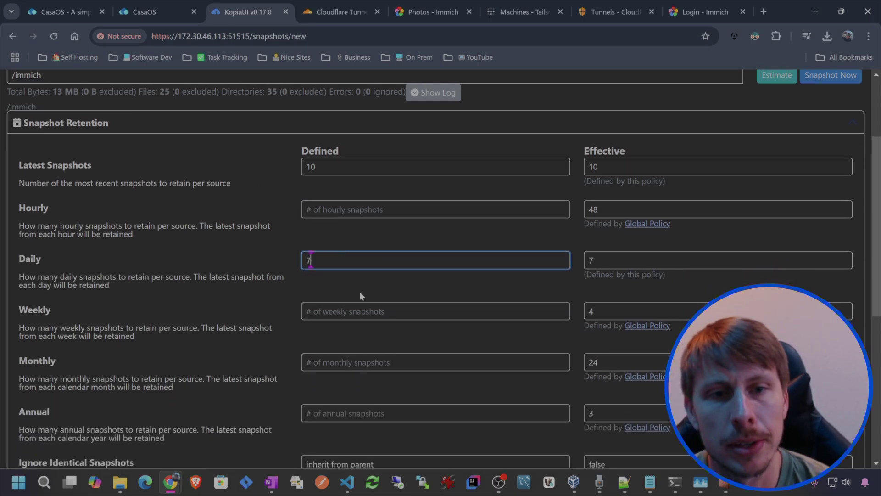
key("BackSpace")
type("3")
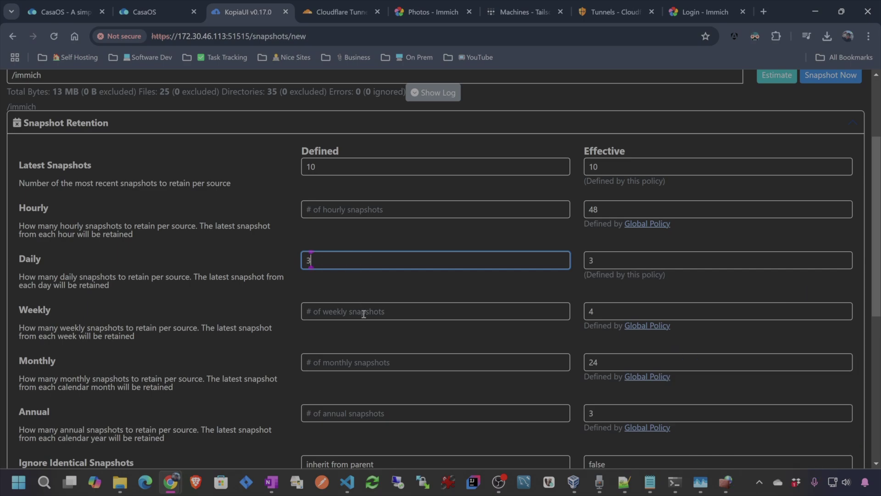
Step: Set the retention to 3 weekly, 3 monthly and 1 annual snapshot
left_click(362, 317)
type("3")
scroll(180, 182, "down", 2)
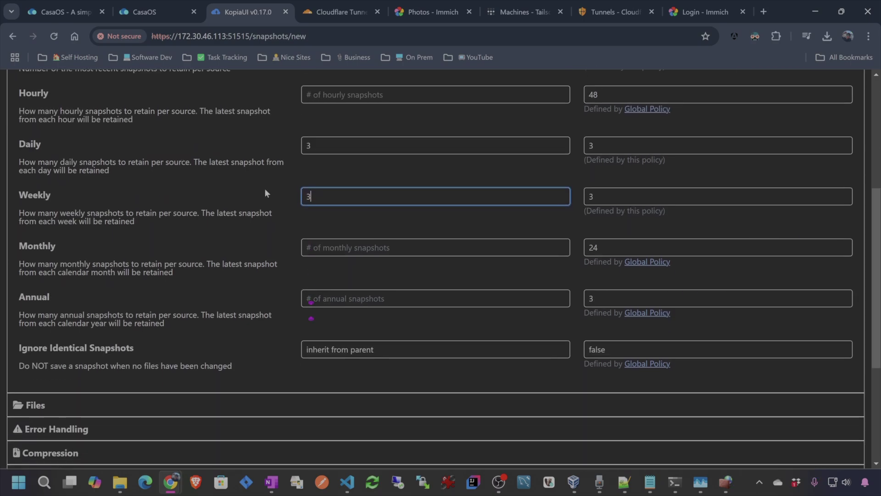
key("Tab")
type("3")
left_click(333, 299)
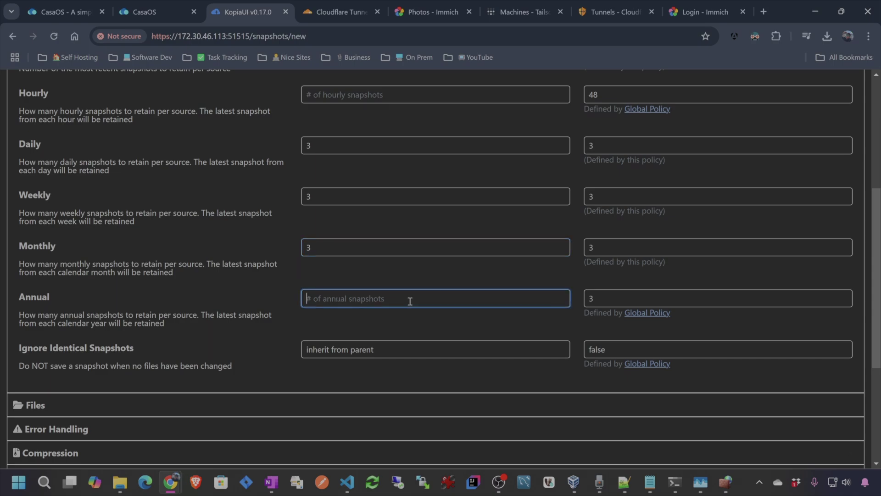
type("1")
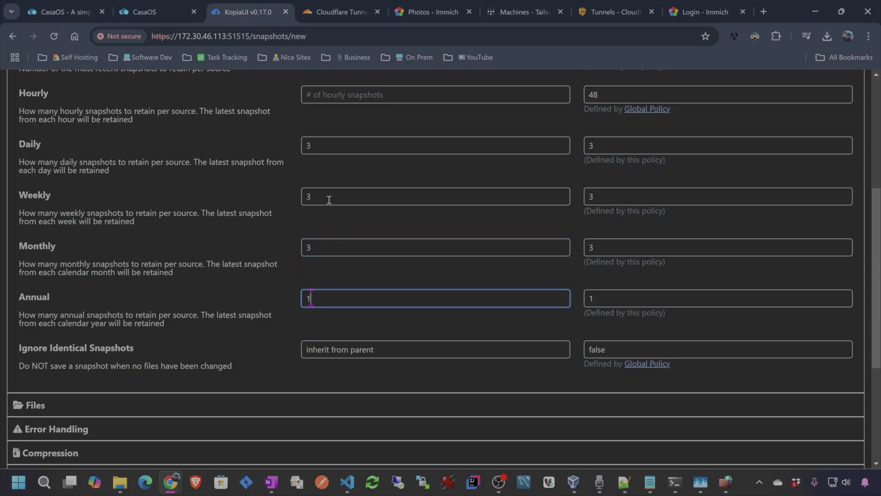
Step: Add 03:00 as a scheduled time of day for /immich, and take the snapshot immediately
scroll(274, 222, "up", 1)
scroll(274, 223, "down", 1)
scroll(273, 221, "down", 2)
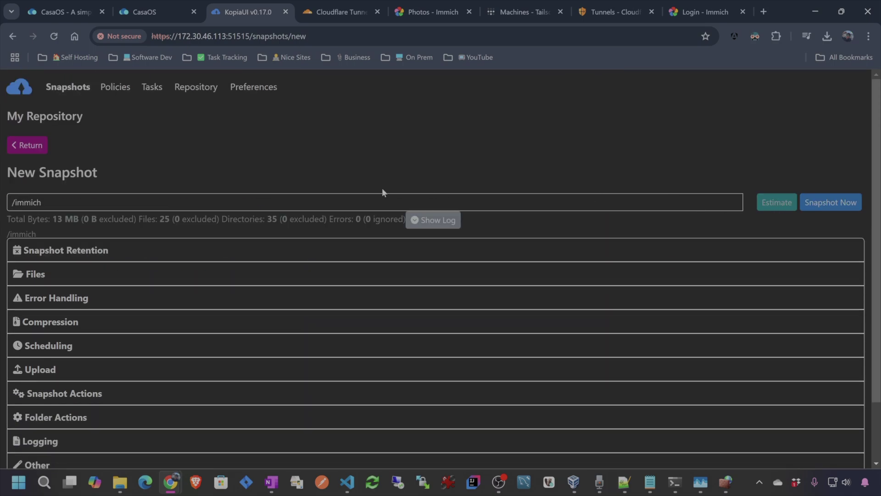
left_click(370, 320)
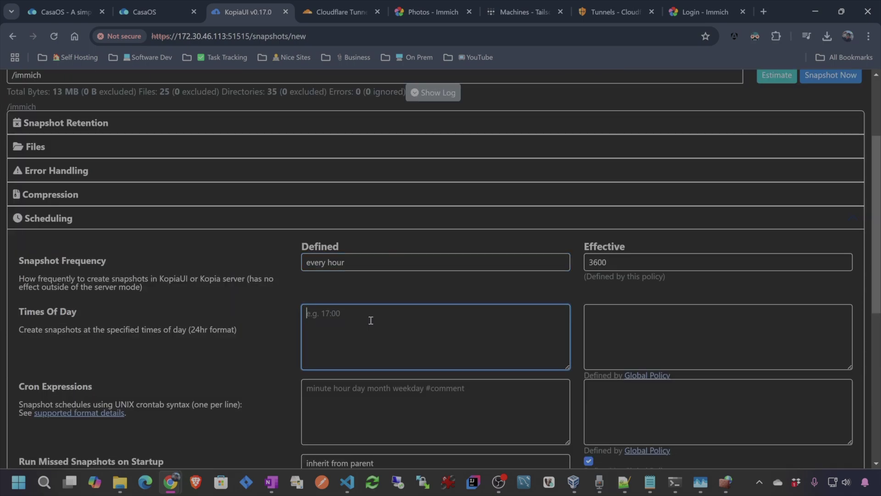
type("03:00")
scroll(850, 212, "up", 3)
left_click(822, 203)
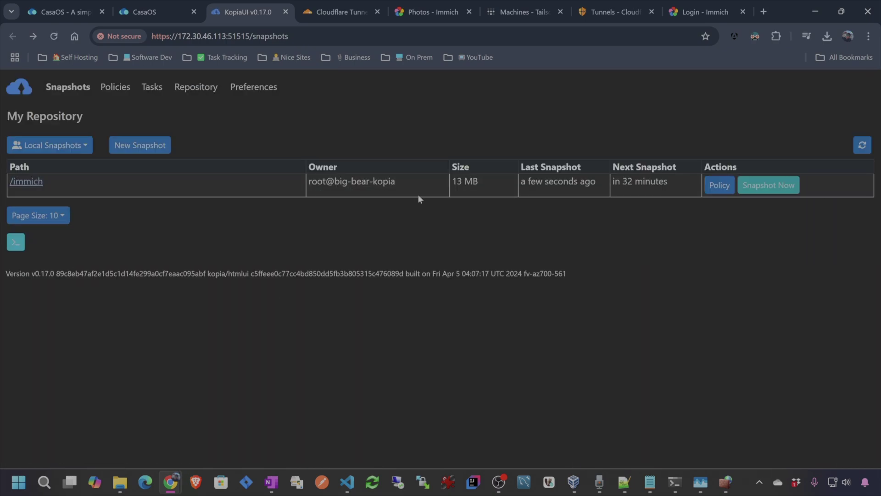
Step: Open the newly taken snapshot of /immich to view its backed-up folders
left_click(28, 181)
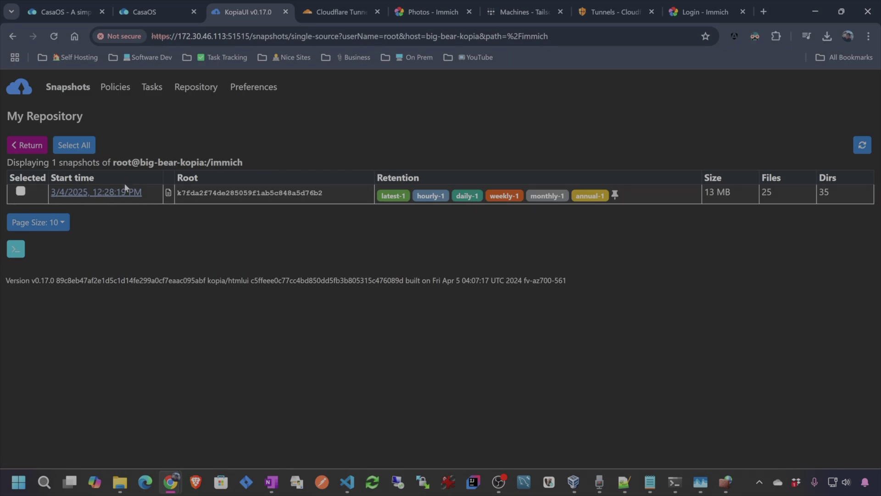
left_click(92, 193)
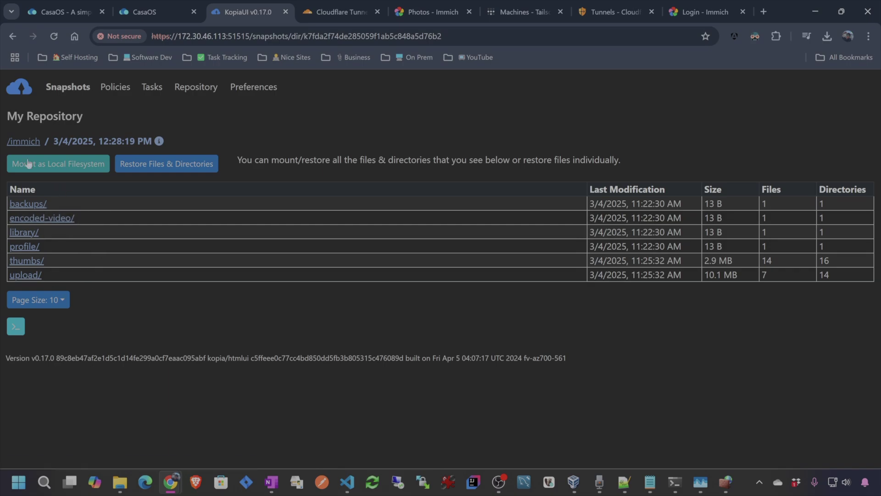
Step: Switch to File Explorer and inspect the repository files stored in the kopia folder on the C: drive
left_click(120, 483)
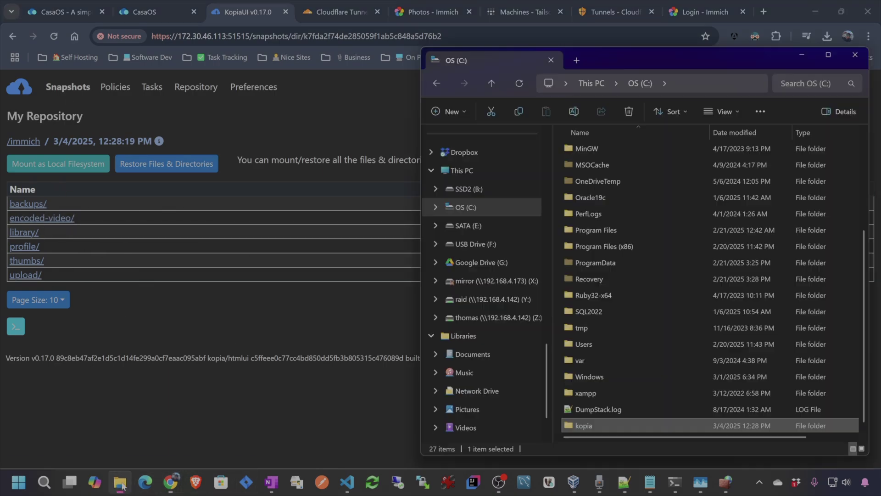
left_click_drag(597, 58, 561, 45)
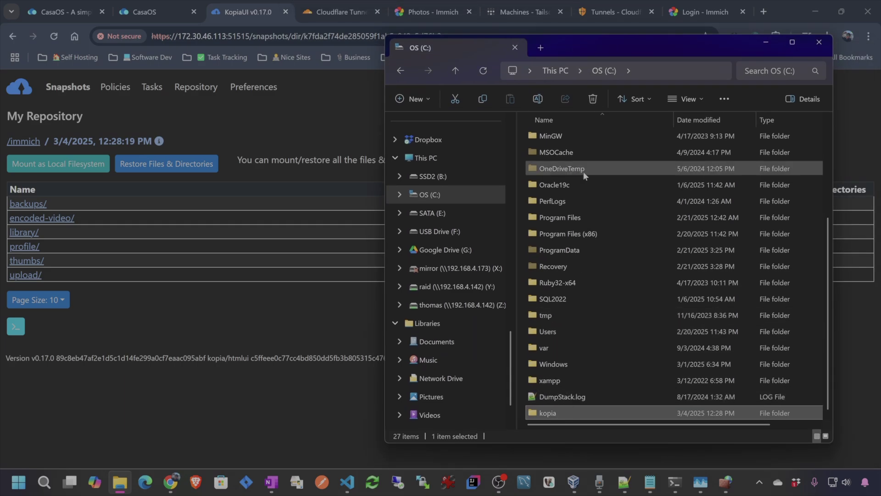
double_click(546, 413)
left_click_drag(595, 338, 543, 151)
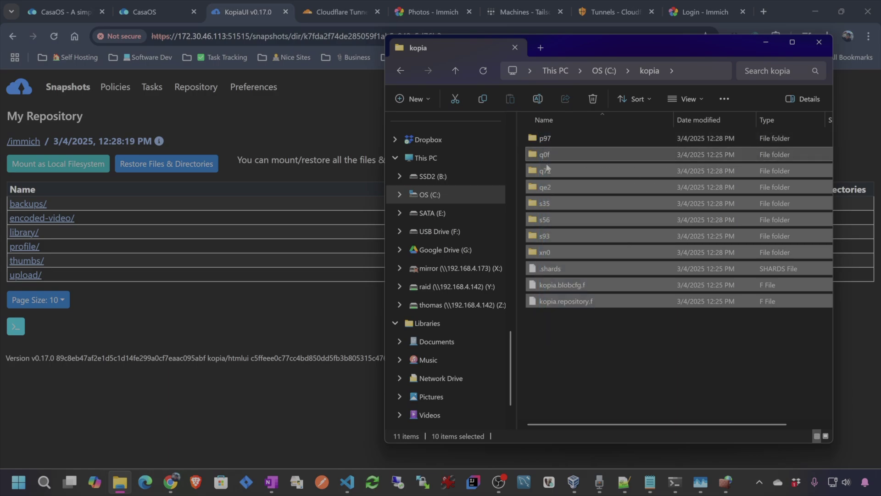
left_click(592, 372)
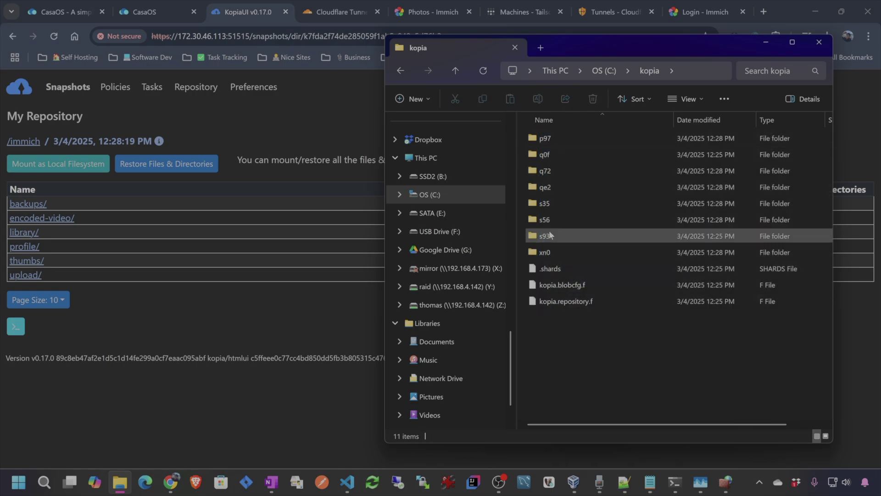